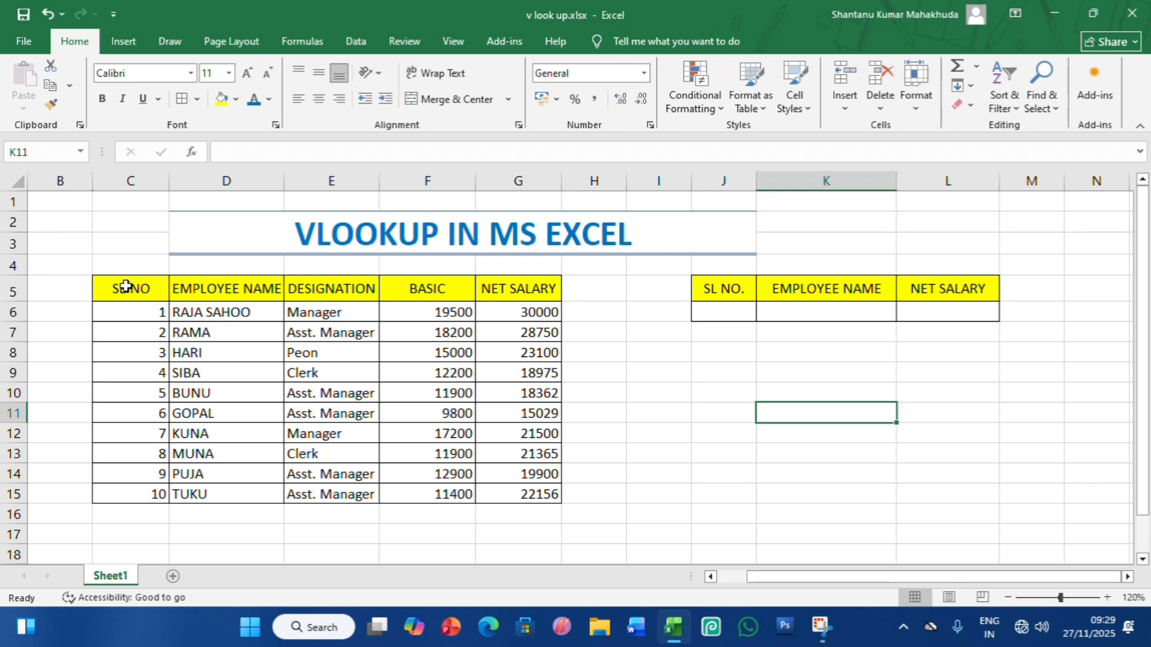
Step: Examine the employee table in C5:G15 as a whole and column by column, from SL.NO to NET SALARY
{"action": "left_click_drag", "start_coordinate": [125, 286], "coordinate": [507, 492]}
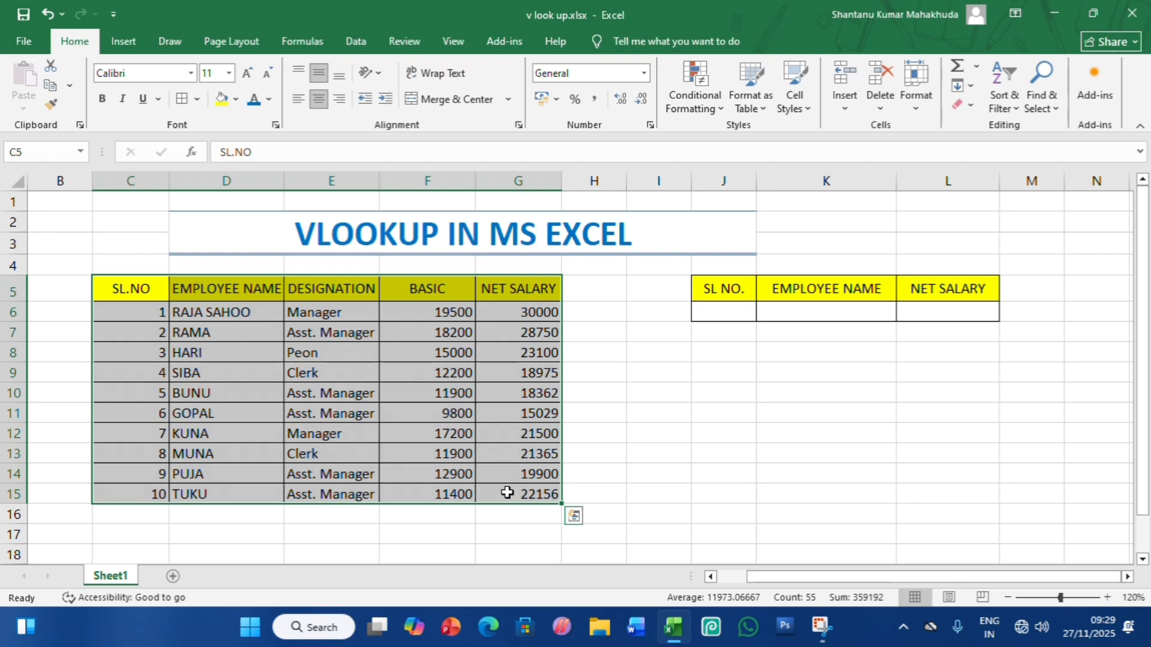
{"action": "left_click", "coordinate": [147, 289]}
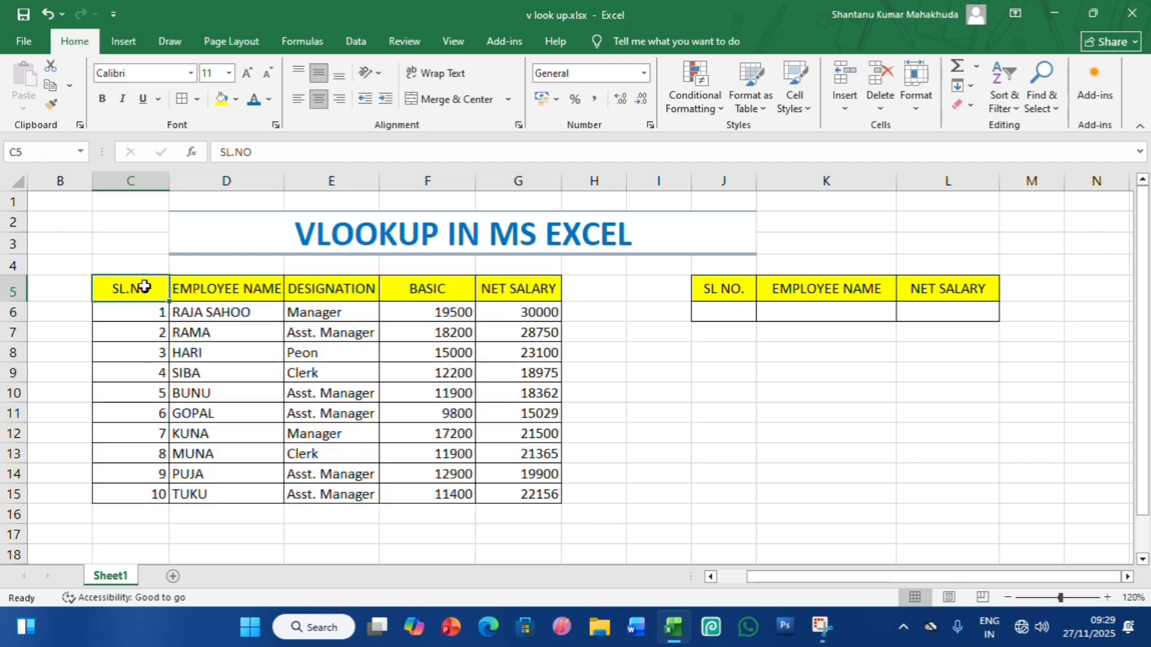
{"action": "left_click_drag", "start_coordinate": [145, 286], "coordinate": [144, 494]}
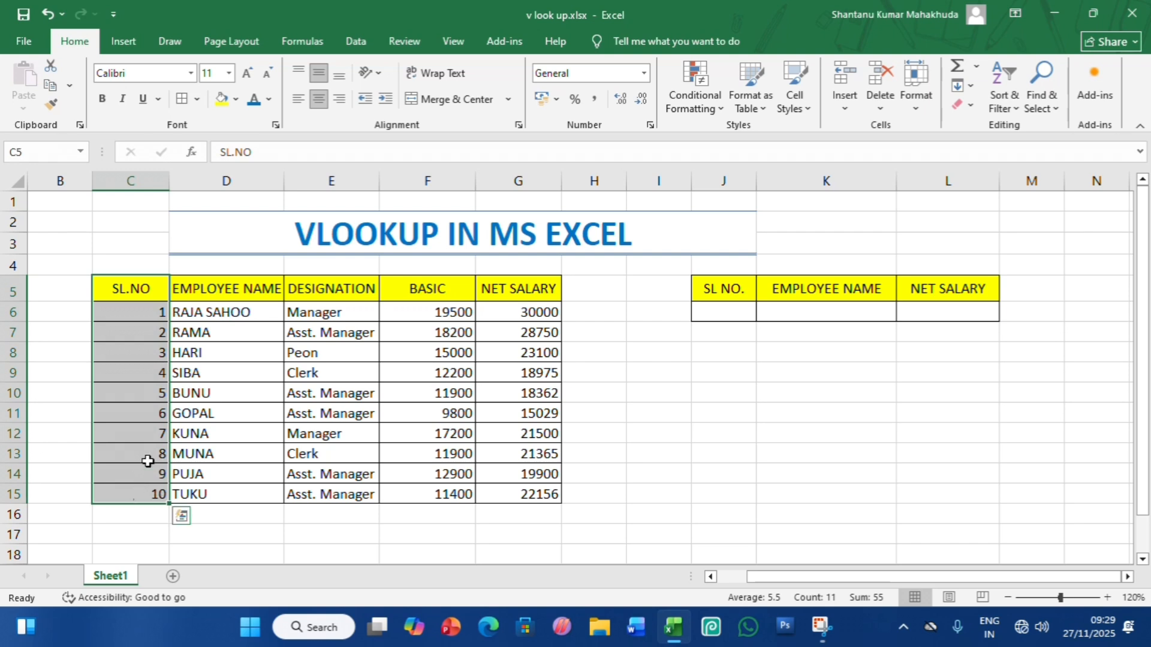
{"action": "left_click_drag", "start_coordinate": [232, 291], "coordinate": [221, 492]}
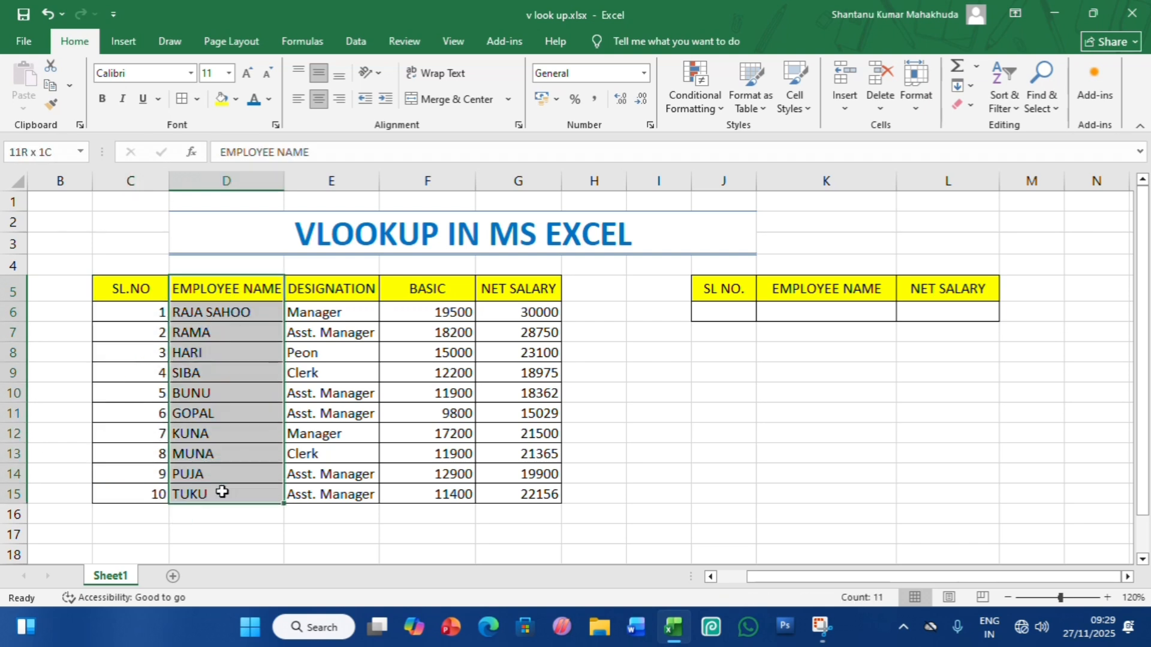
{"action": "left_click_drag", "start_coordinate": [330, 286], "coordinate": [329, 490]}
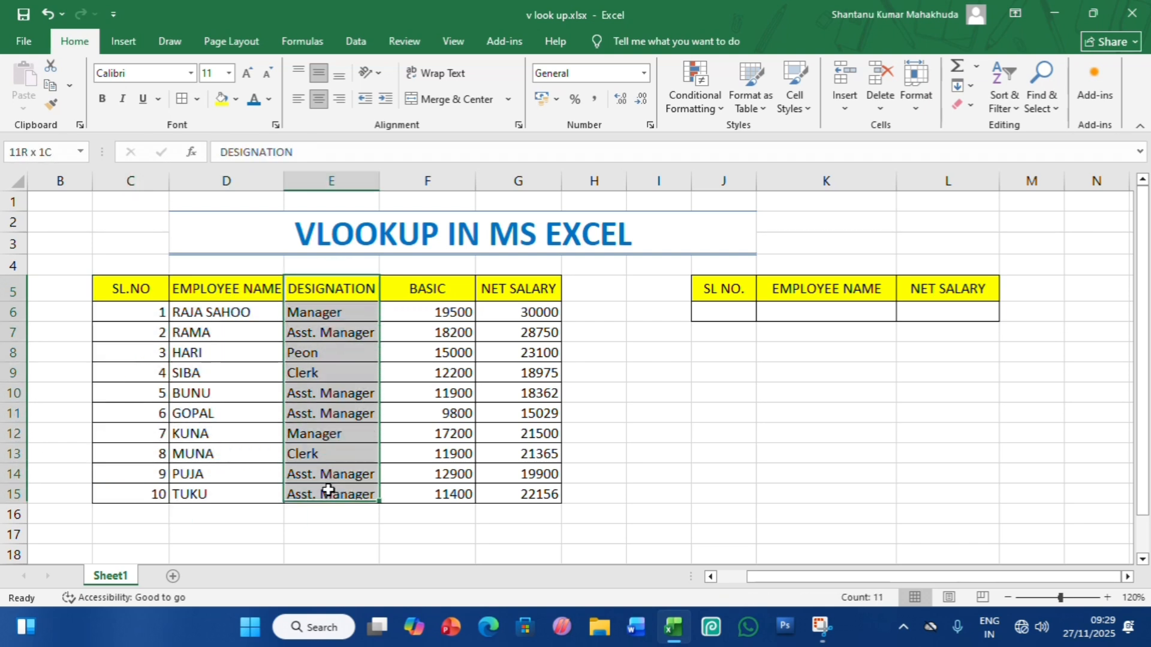
{"action": "left_click_drag", "start_coordinate": [412, 286], "coordinate": [415, 490]}
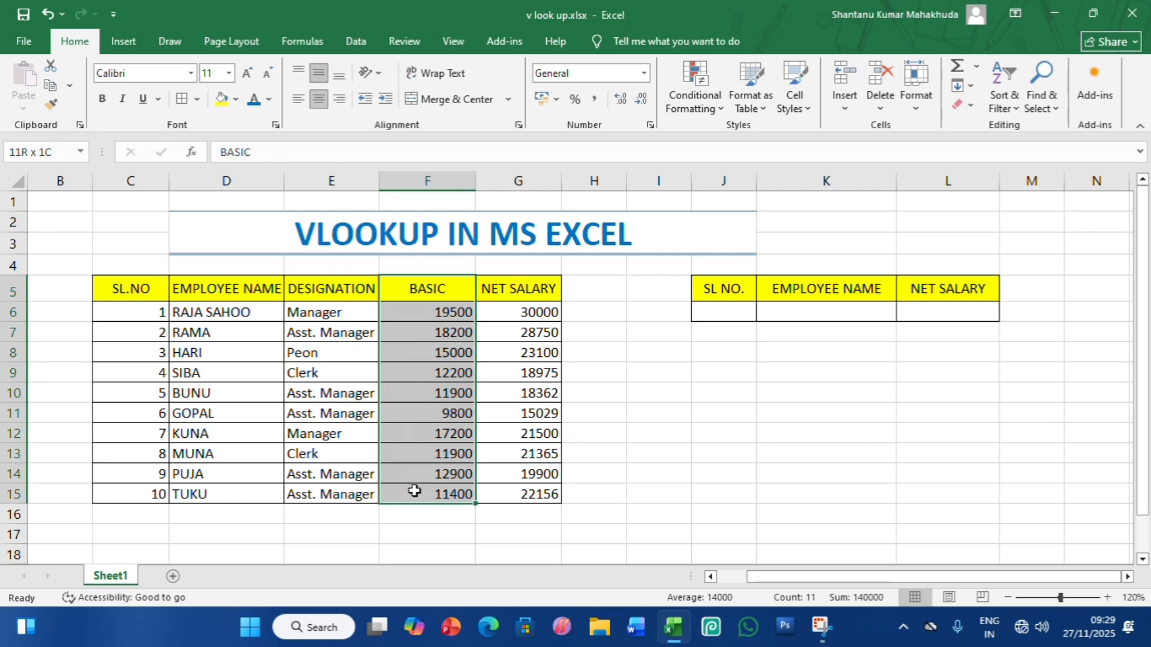
{"action": "left_click_drag", "start_coordinate": [516, 288], "coordinate": [520, 494]}
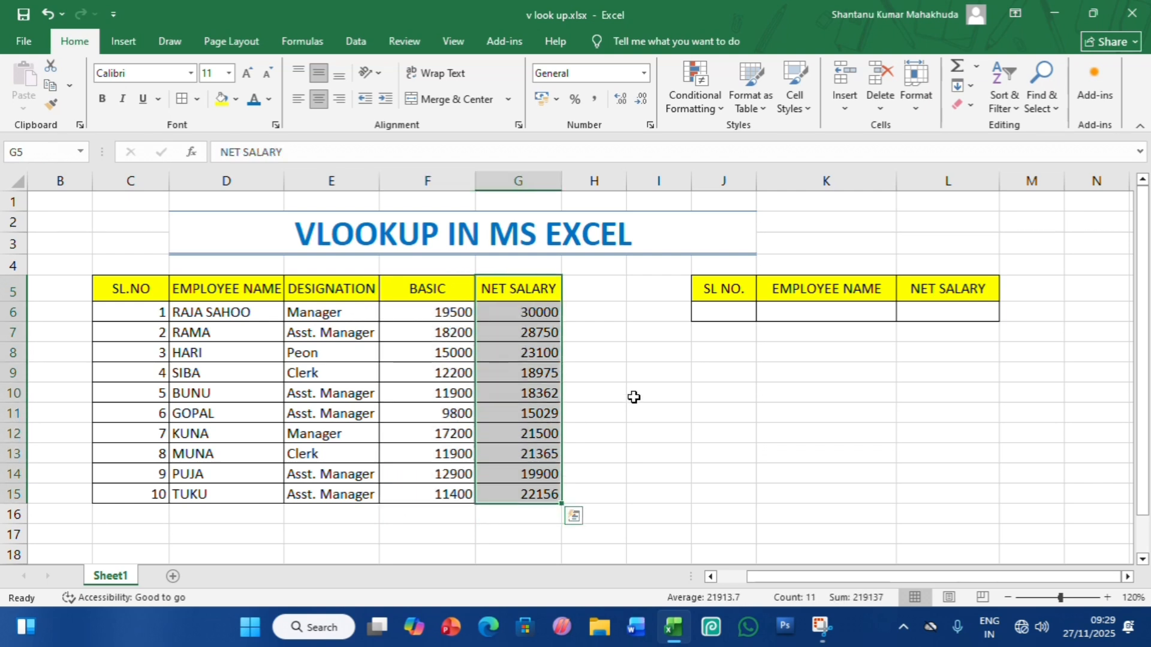
{"action": "left_click", "coordinate": [633, 397]}
Step: Compare the lookup table headers in J5:L5 with the matching employee table headers, and inspect the record for SL.NO 6
{"action": "left_click", "coordinate": [714, 289]}
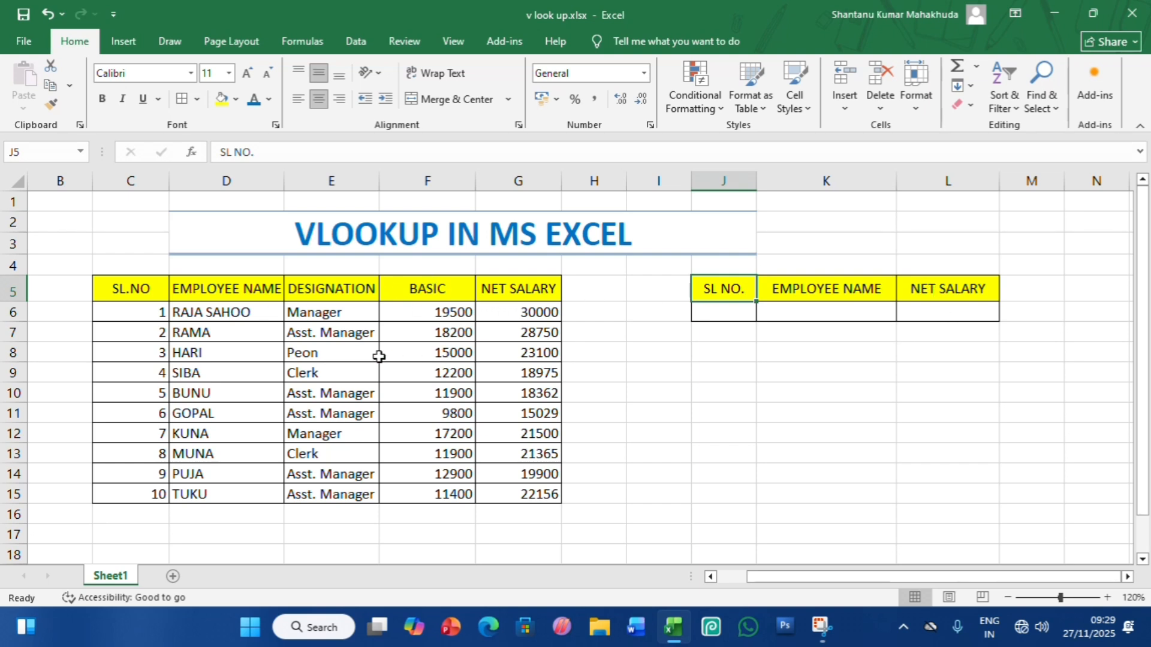
{"action": "left_click", "coordinate": [118, 287]}
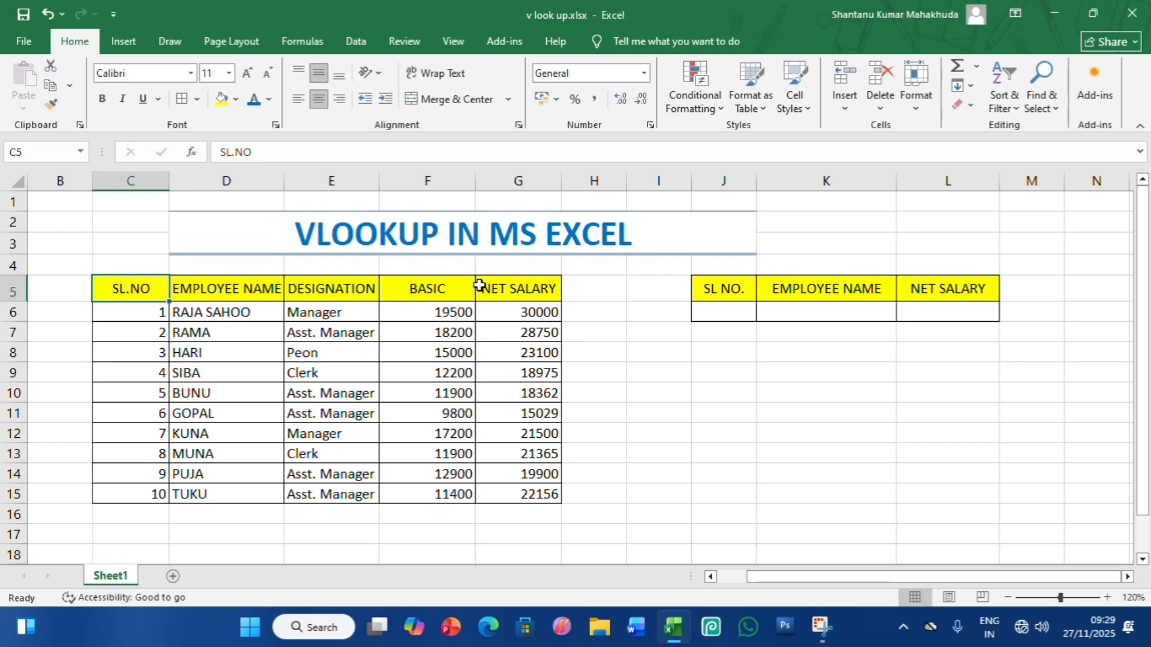
{"action": "left_click", "coordinate": [233, 289]}
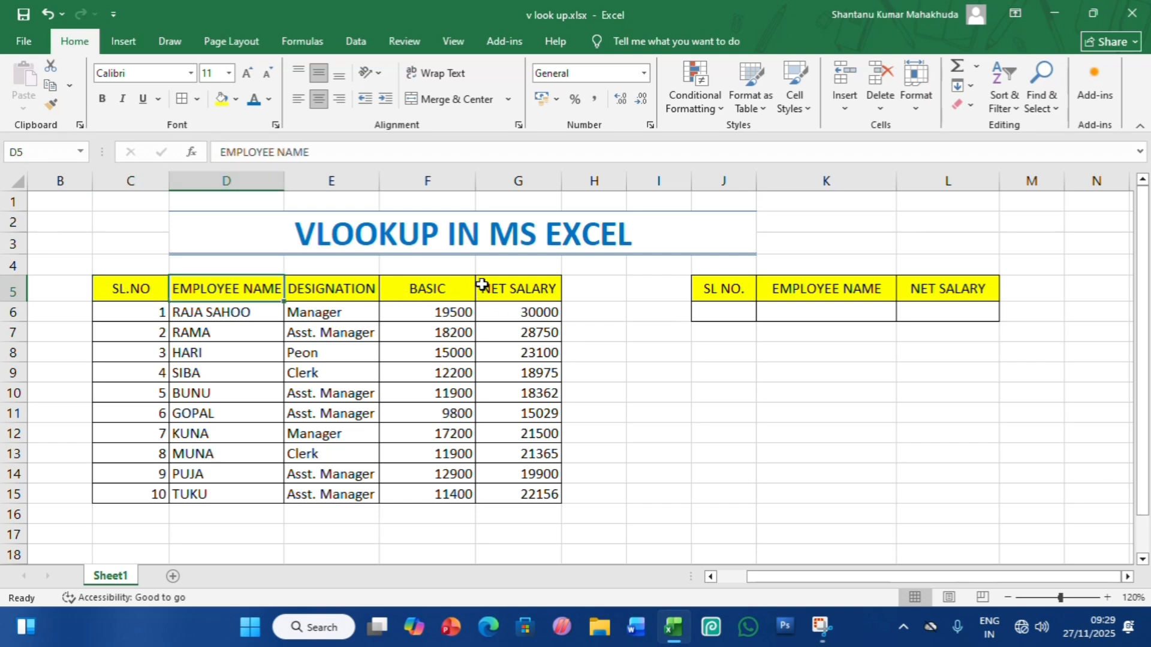
{"action": "left_click", "coordinate": [483, 287]}
{"action": "left_click_drag", "start_coordinate": [735, 294], "coordinate": [941, 300]}
{"action": "left_click", "coordinate": [899, 352]}
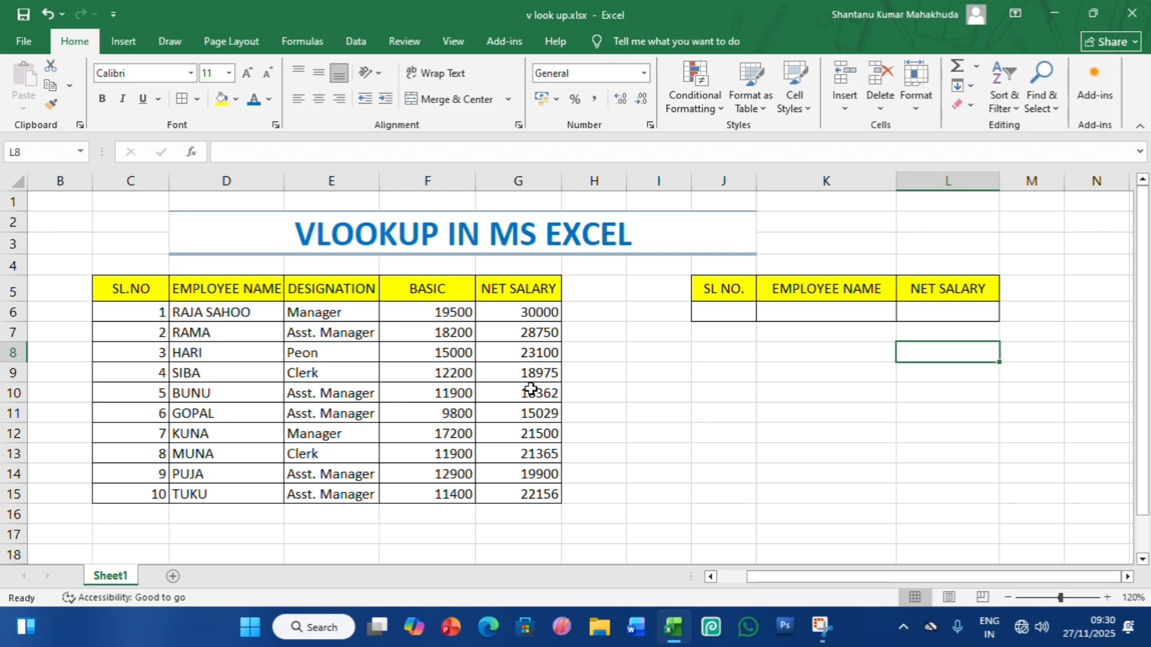
{"action": "left_click", "coordinate": [139, 415]}
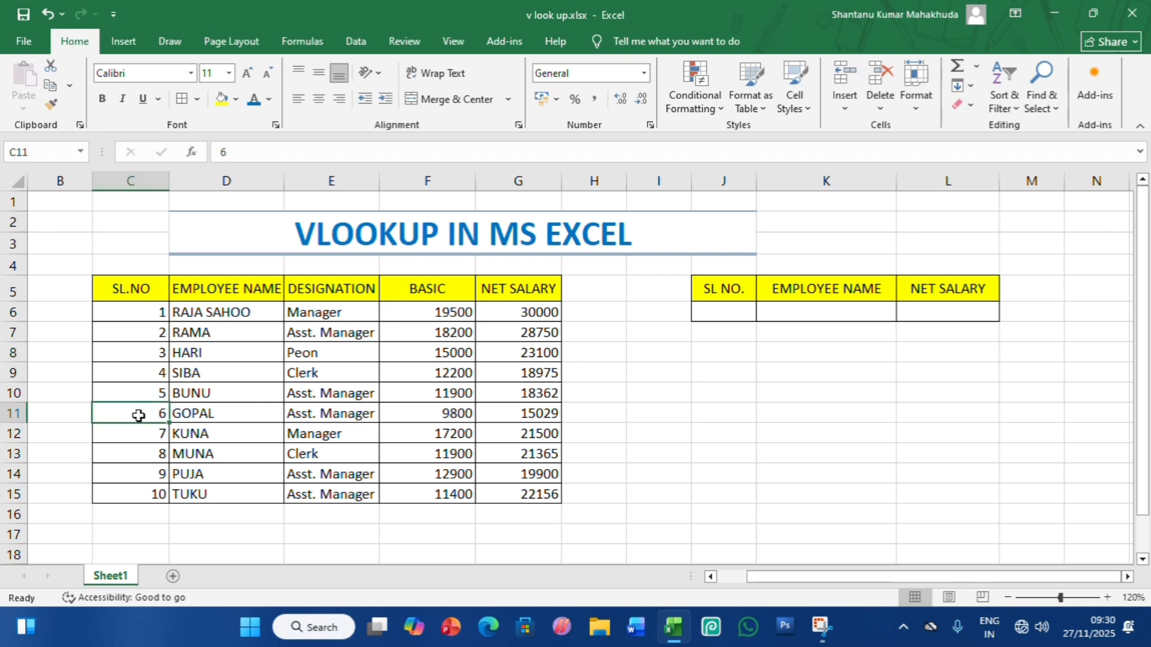
{"action": "left_click_drag", "start_coordinate": [113, 412], "coordinate": [547, 413]}
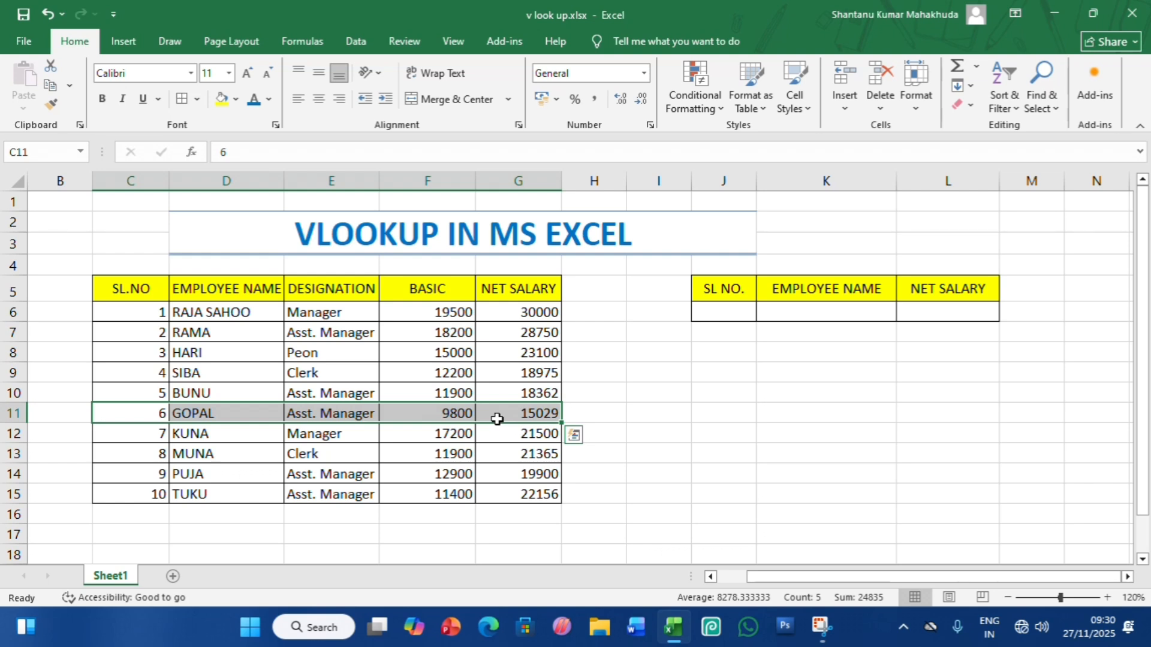
{"action": "left_click", "coordinate": [590, 394]}
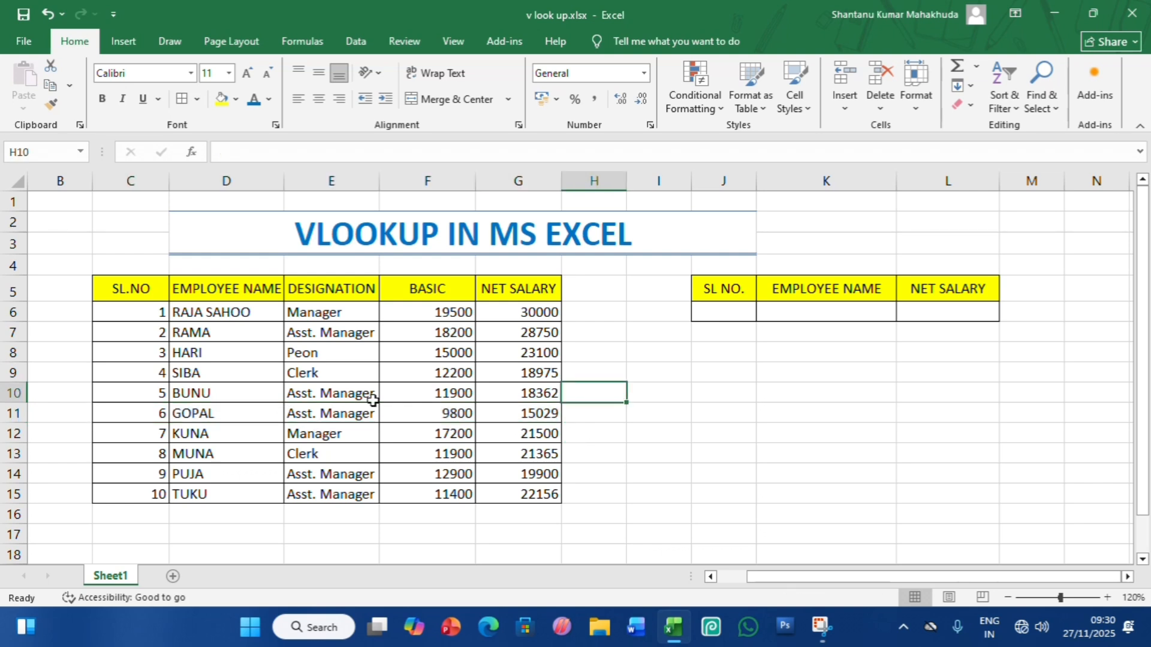
Step: Enter 6 as the serial number in J6 and retrieve the employee name in K6 with =VLOOKUP(J6,C5:G15,2,0)
{"action": "left_click", "coordinate": [716, 310]}
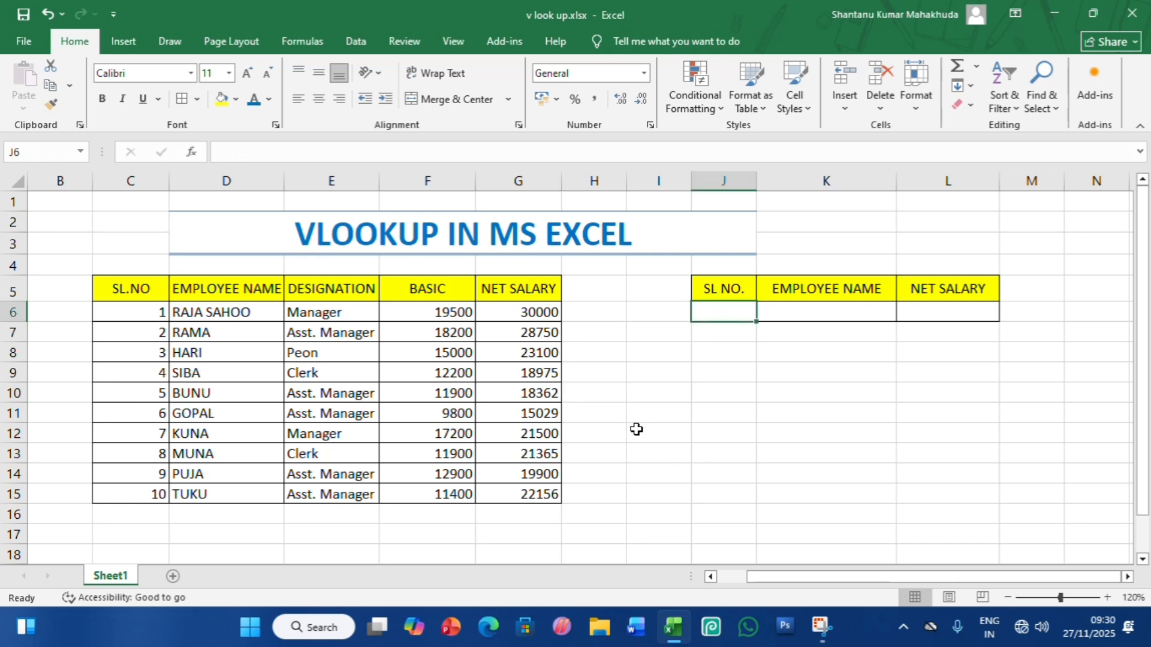
{"action": "type", "text": "6"}
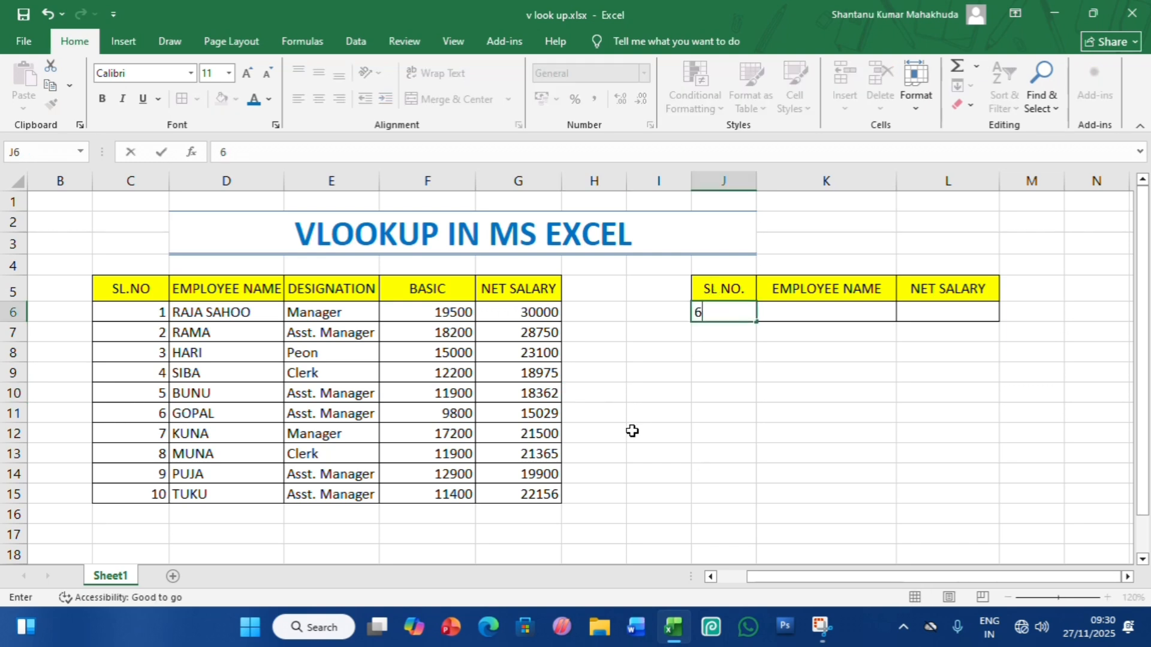
{"action": "left_click", "coordinate": [803, 311]}
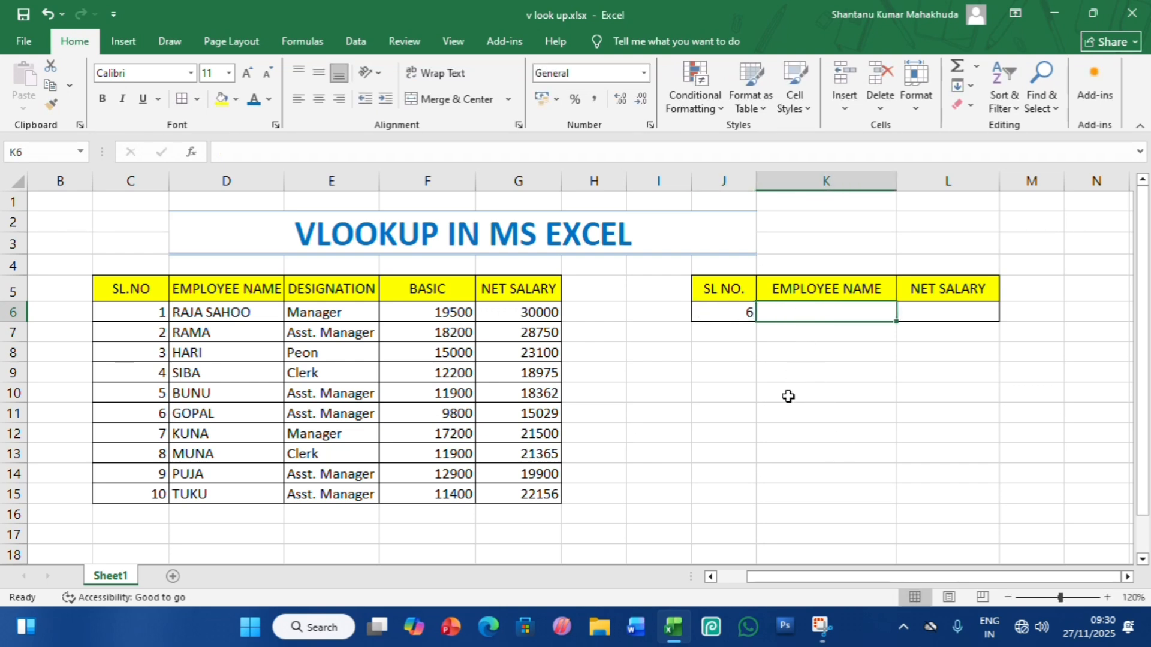
{"action": "type", "text": "="}
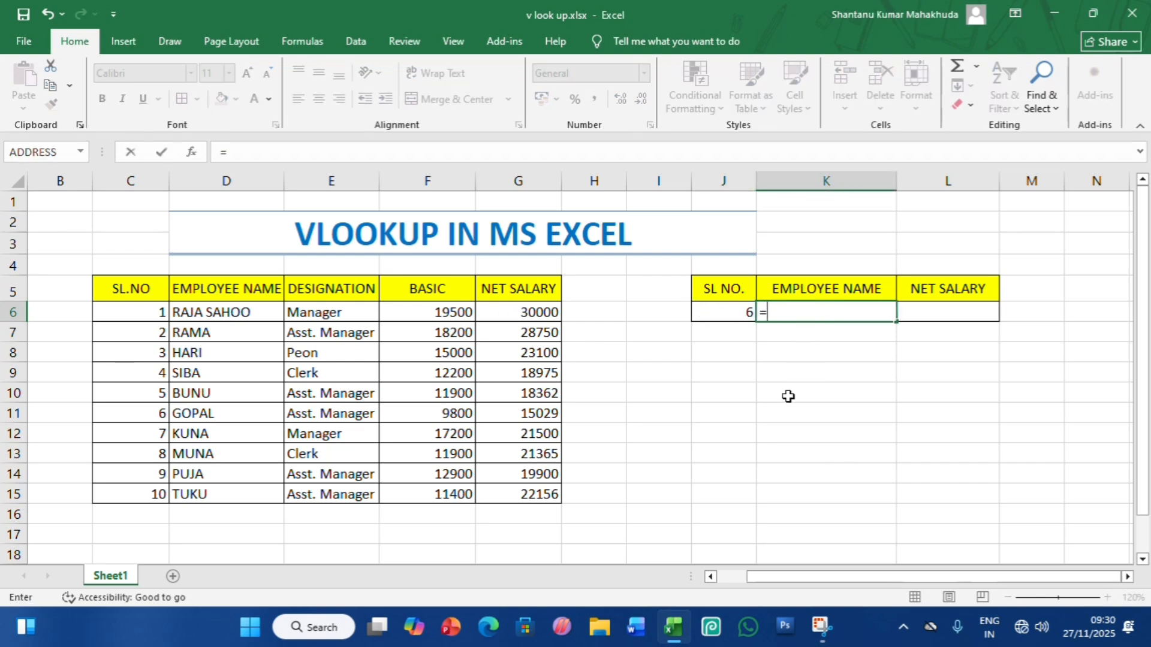
{"action": "type", "text": "VL"}
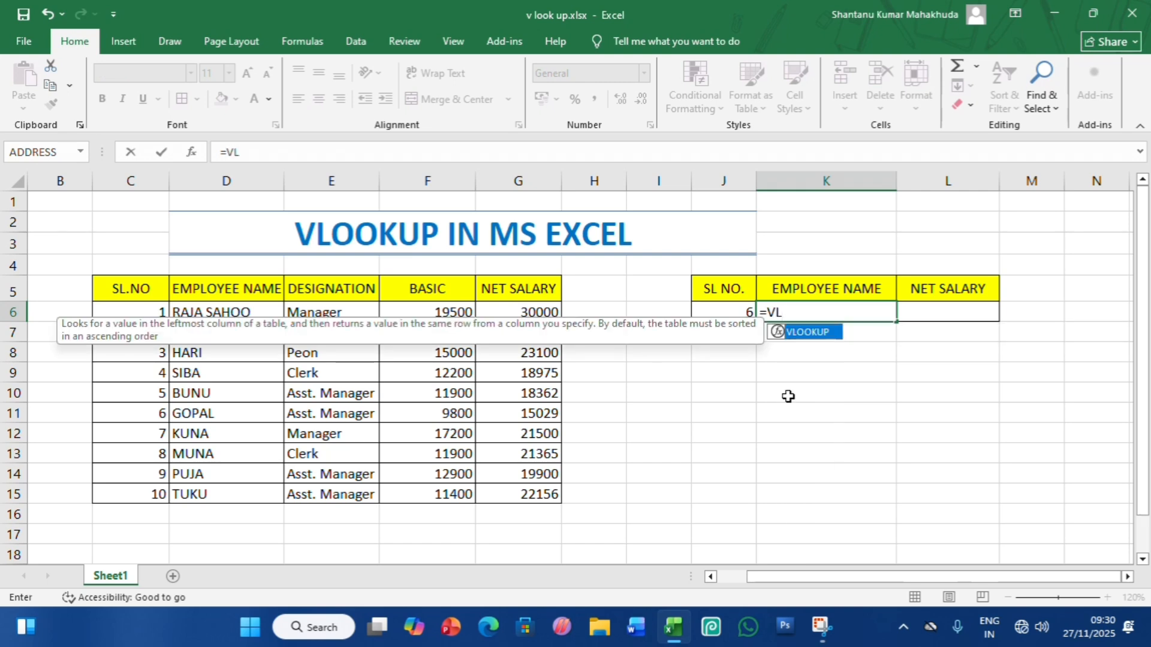
{"action": "double_click", "coordinate": [797, 333]}
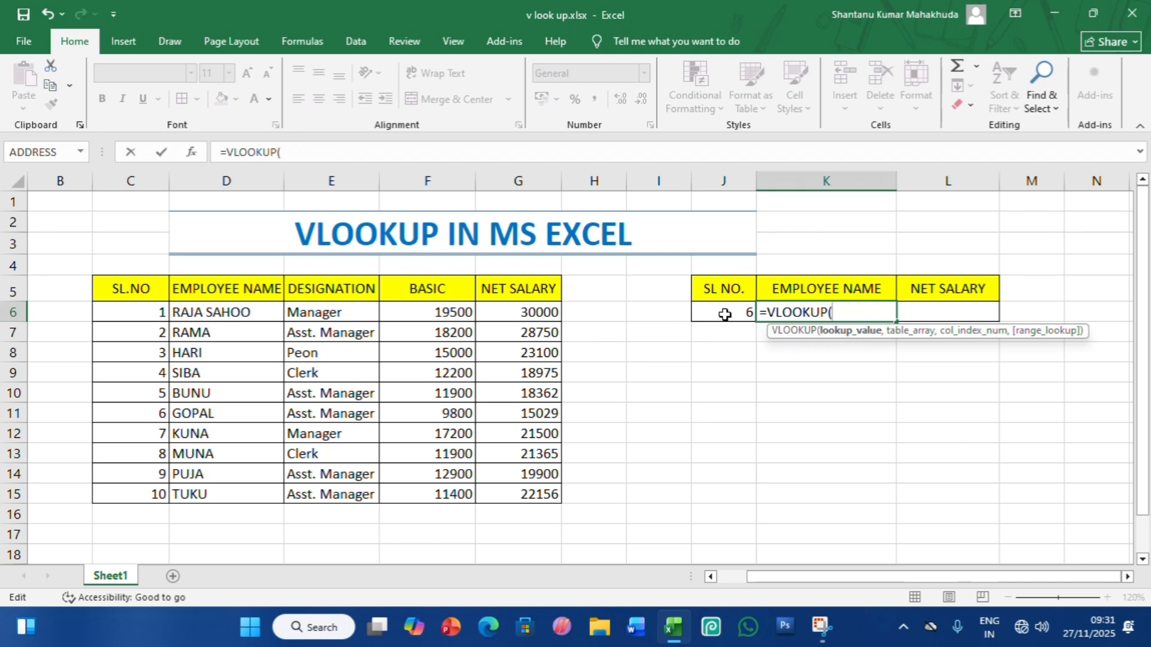
{"action": "left_click", "coordinate": [725, 315]}
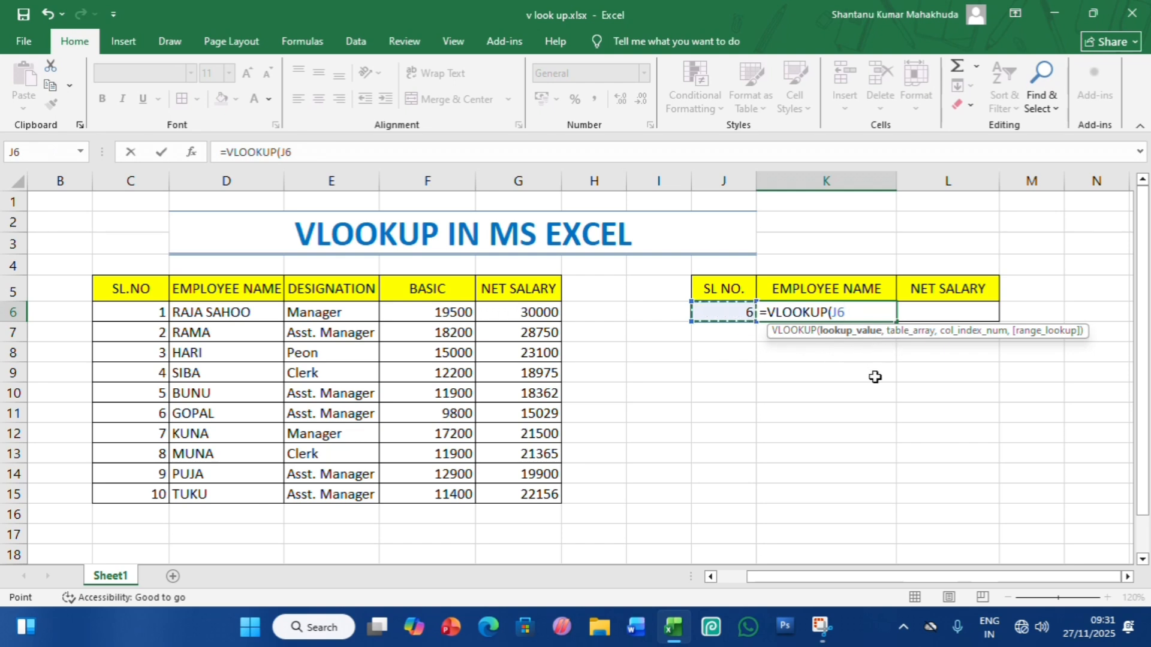
{"action": "type", "text": ","}
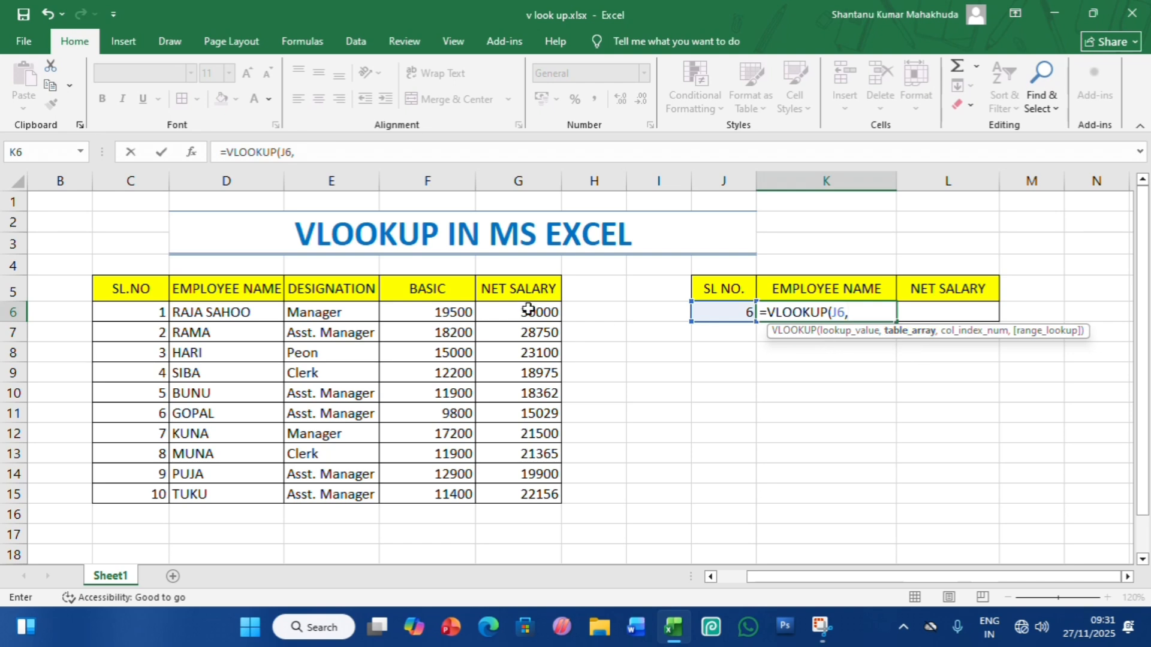
{"action": "left_click_drag", "start_coordinate": [132, 289], "coordinate": [507, 486]}
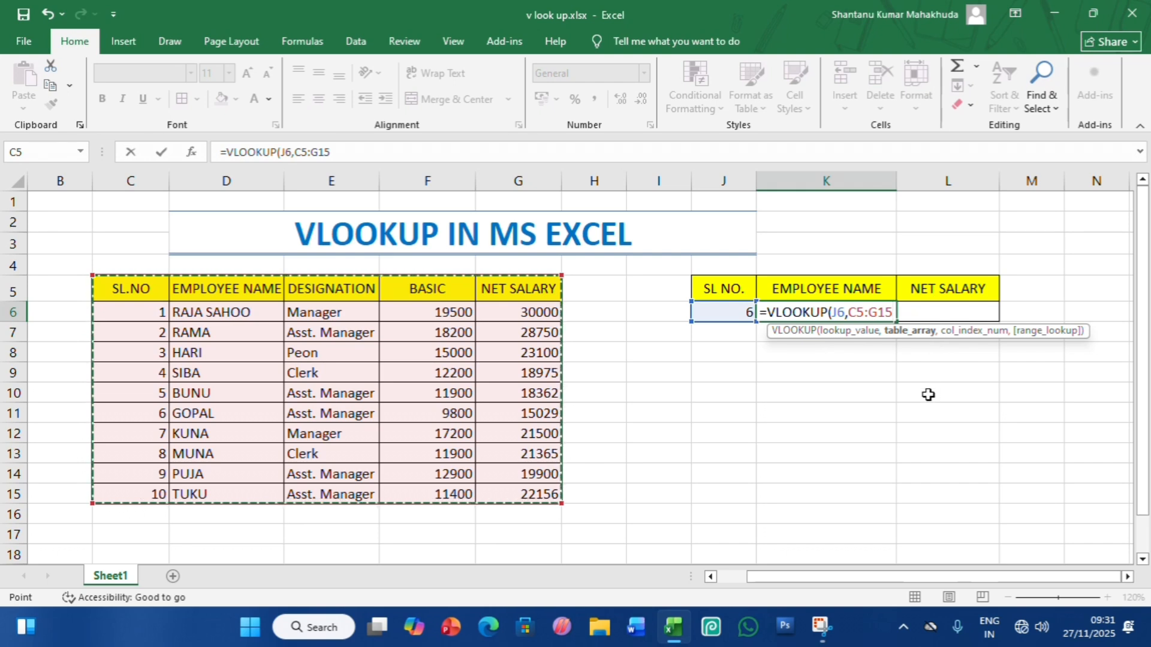
{"action": "type", "text": ","}
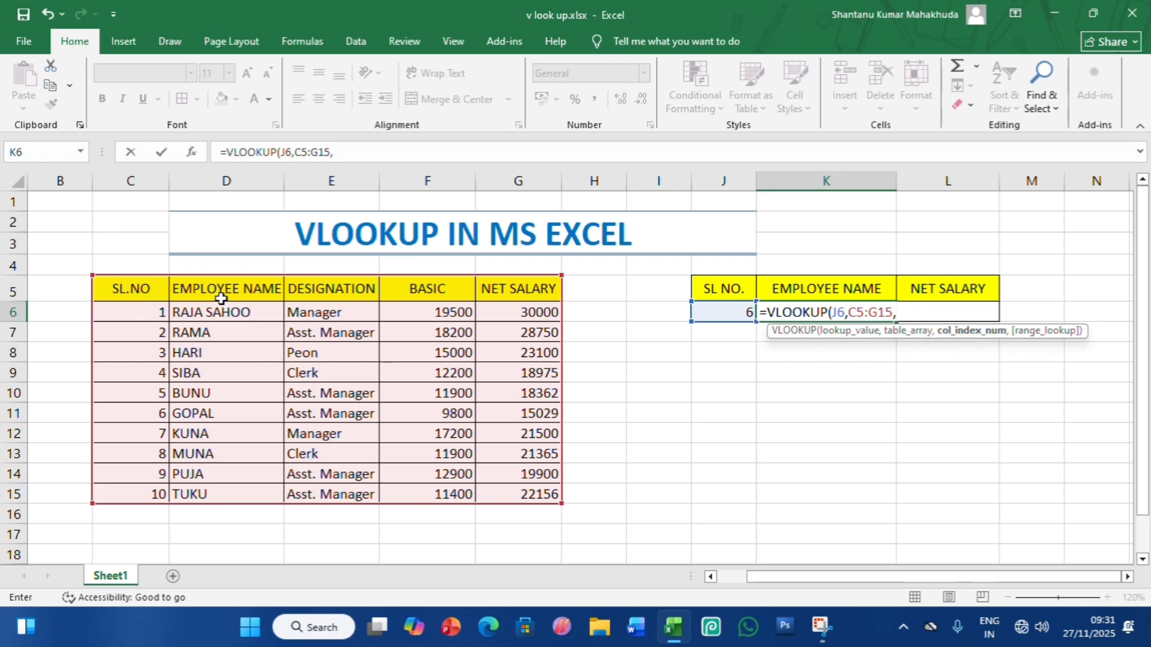
{"action": "type", "text": "2,"}
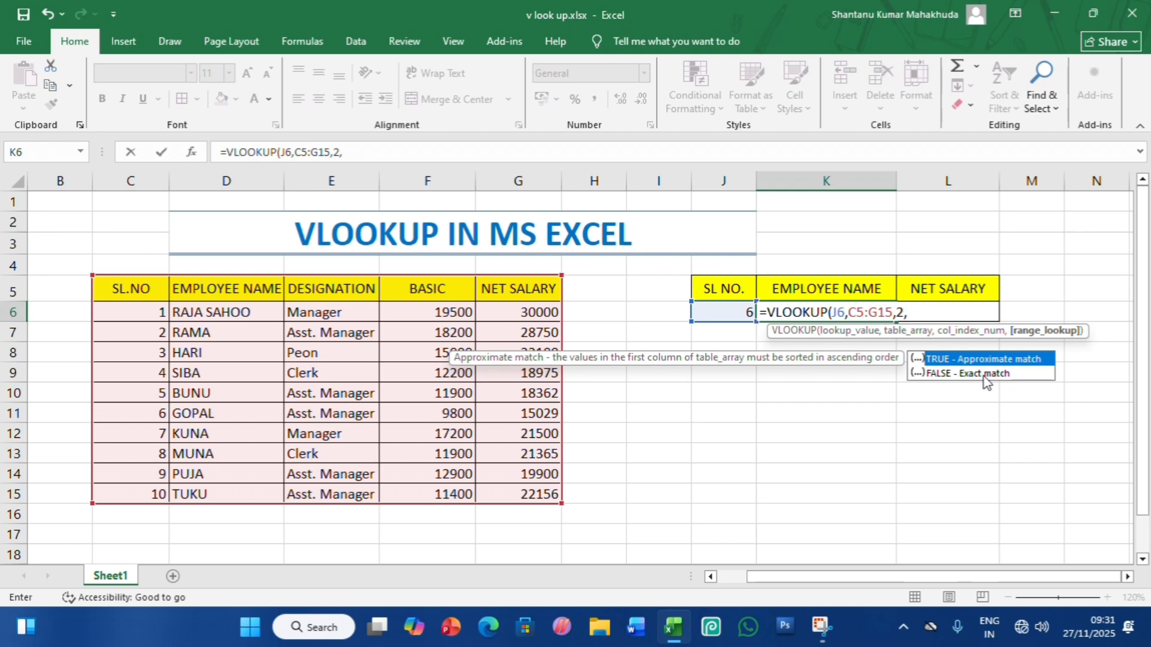
{"action": "type", "text": "0)"}
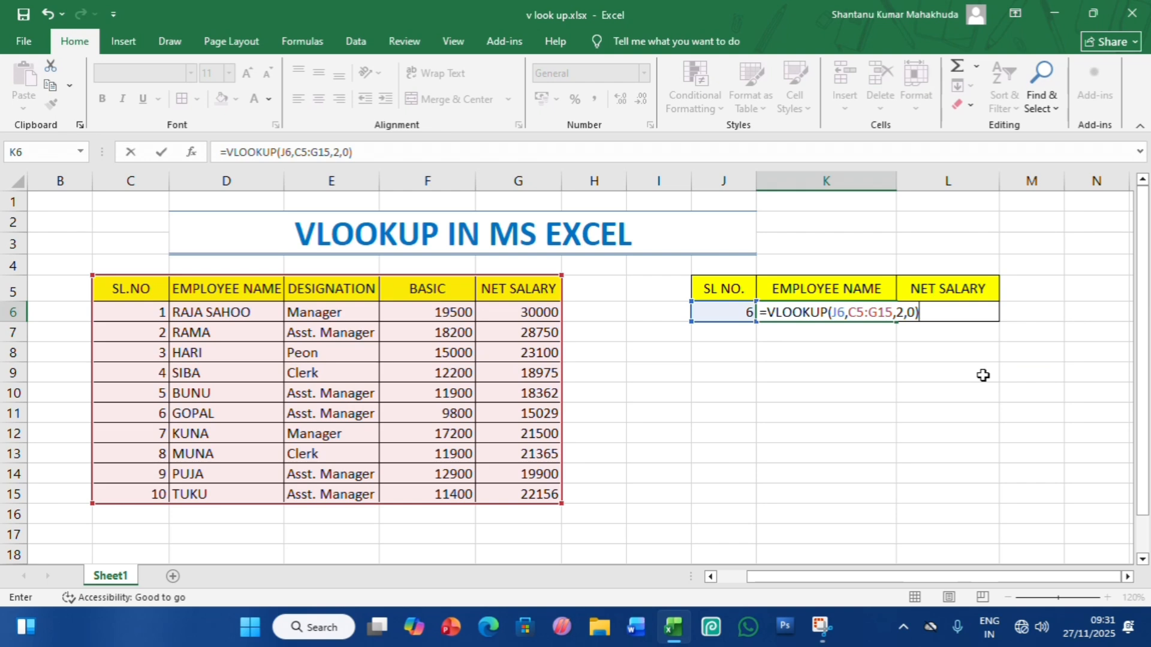
{"action": "key", "text": "Return"}
{"action": "left_click", "coordinate": [847, 314]}
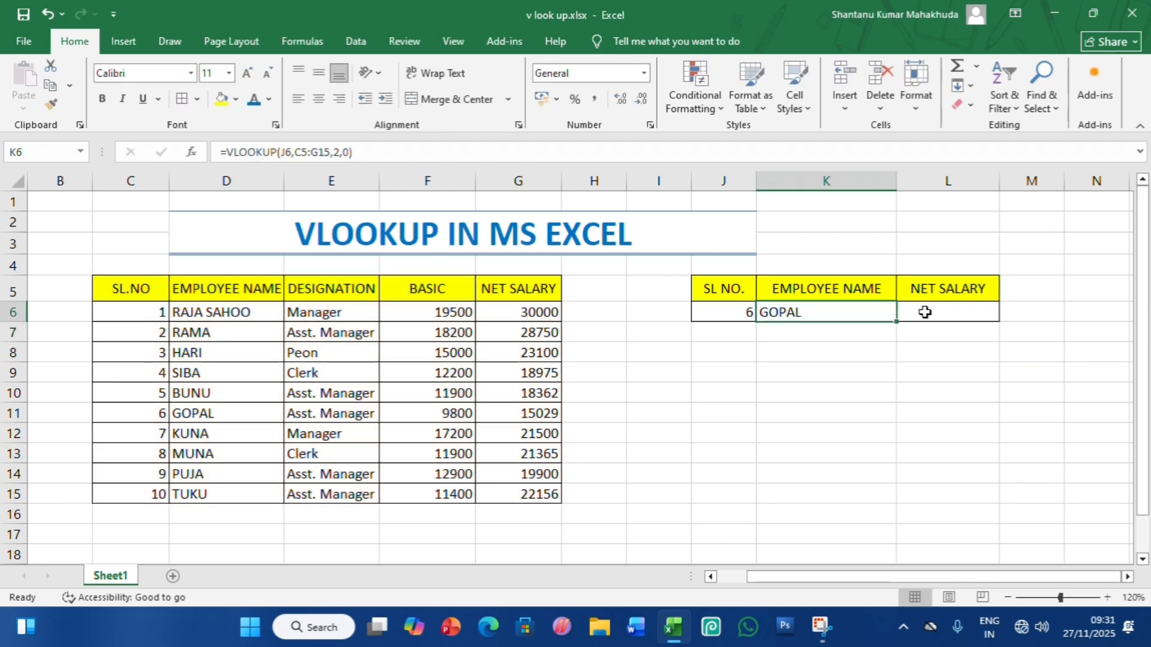
Step: Retrieve the net salary in L6 with =VLOOKUP(J6,C5:G15,5,0) and check it against the SL.NO 6 record in the employee table
{"action": "left_click", "coordinate": [925, 312]}
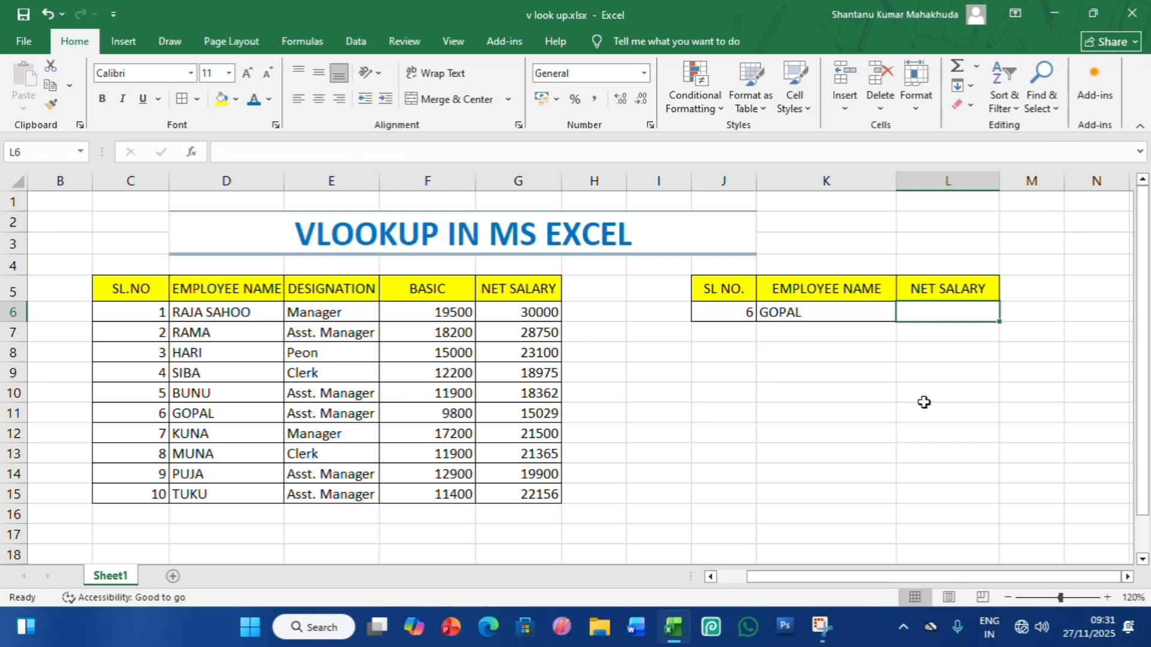
{"action": "type", "text": "="}
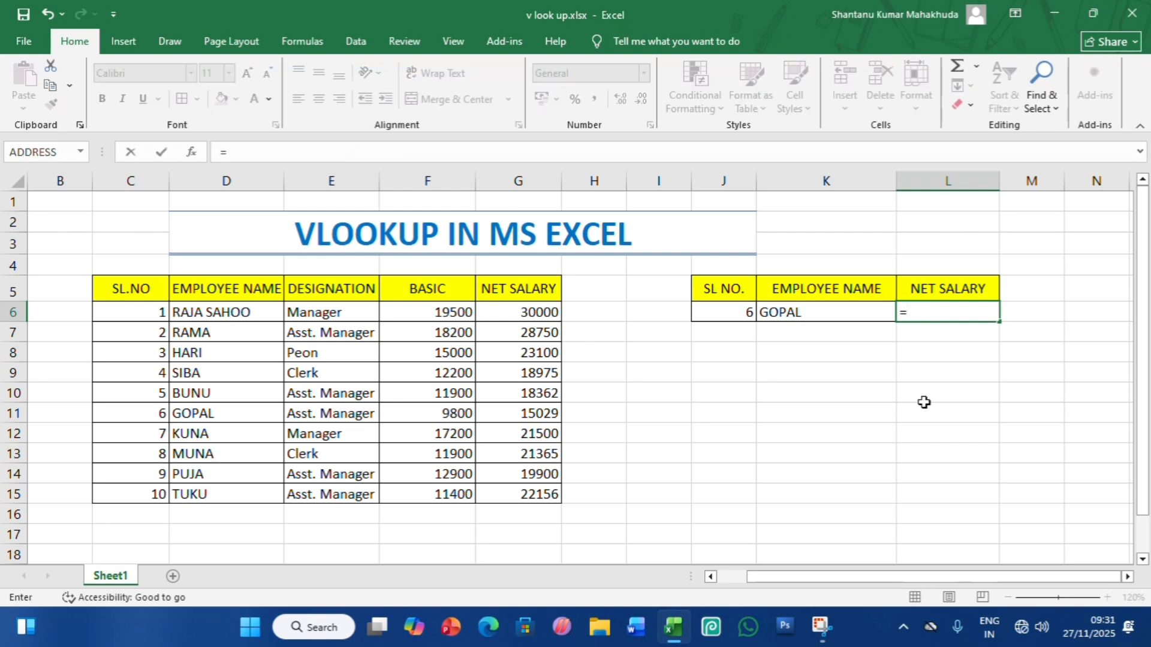
{"action": "type", "text": "VL"}
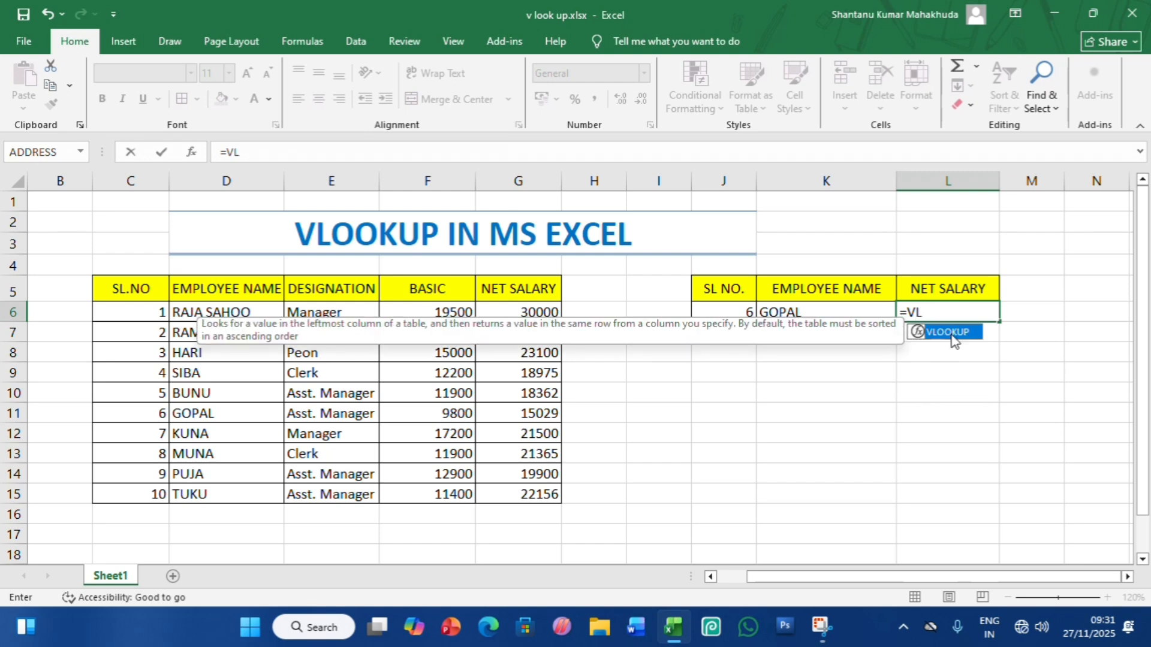
{"action": "double_click", "coordinate": [954, 334]}
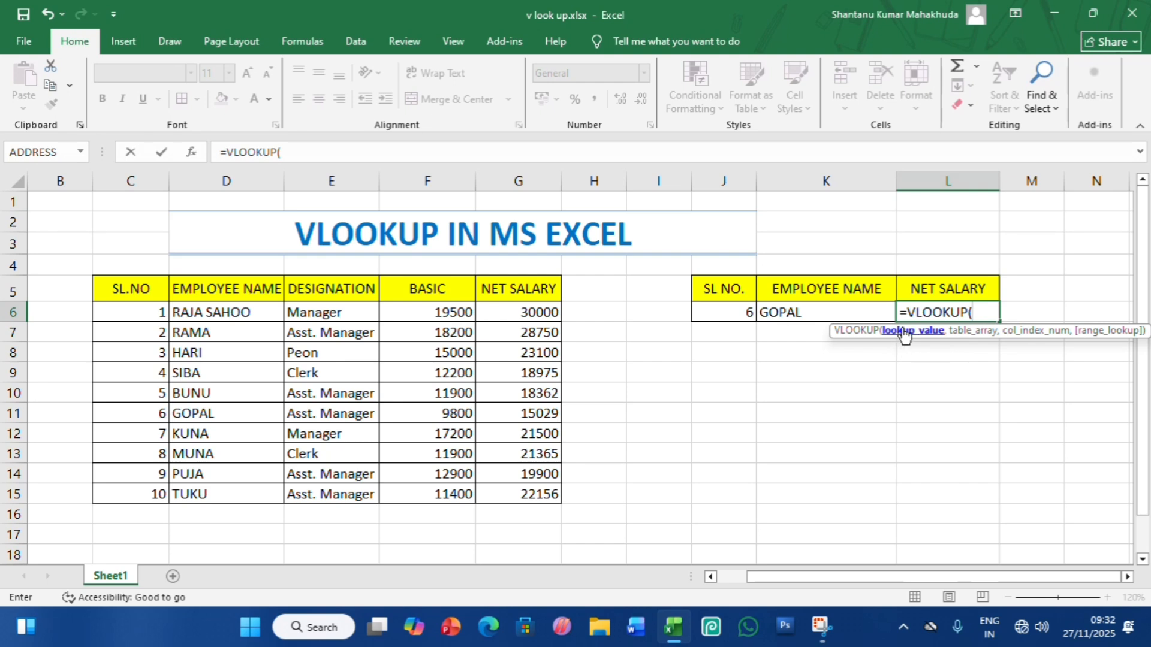
{"action": "left_click", "coordinate": [740, 314]}
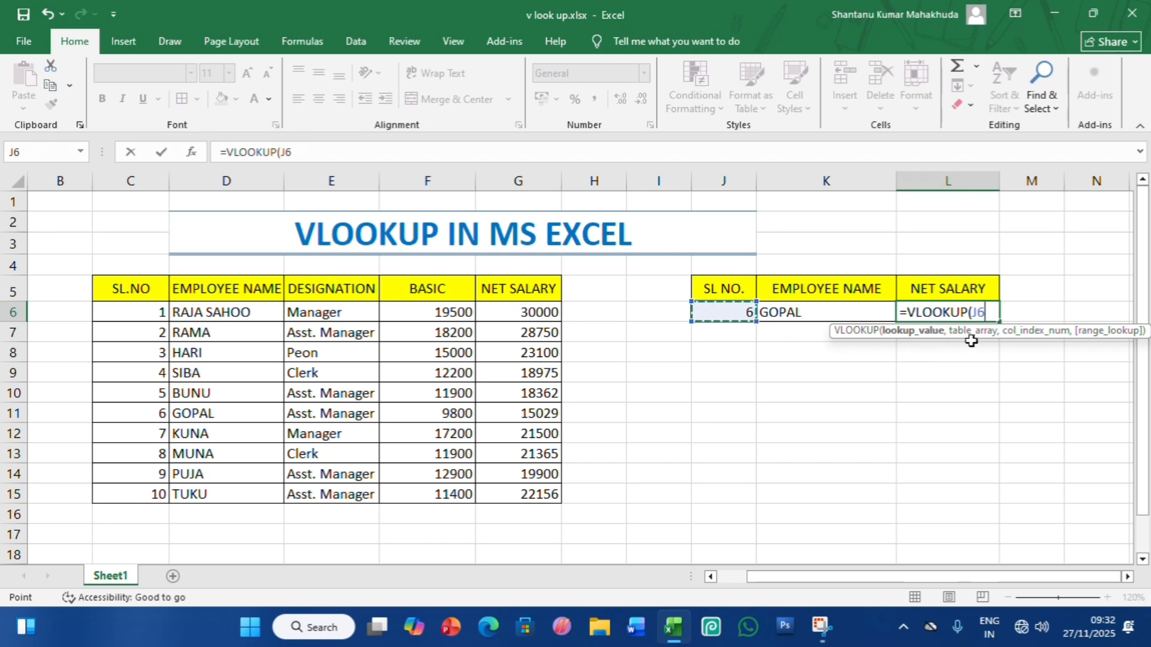
{"action": "type", "text": ","}
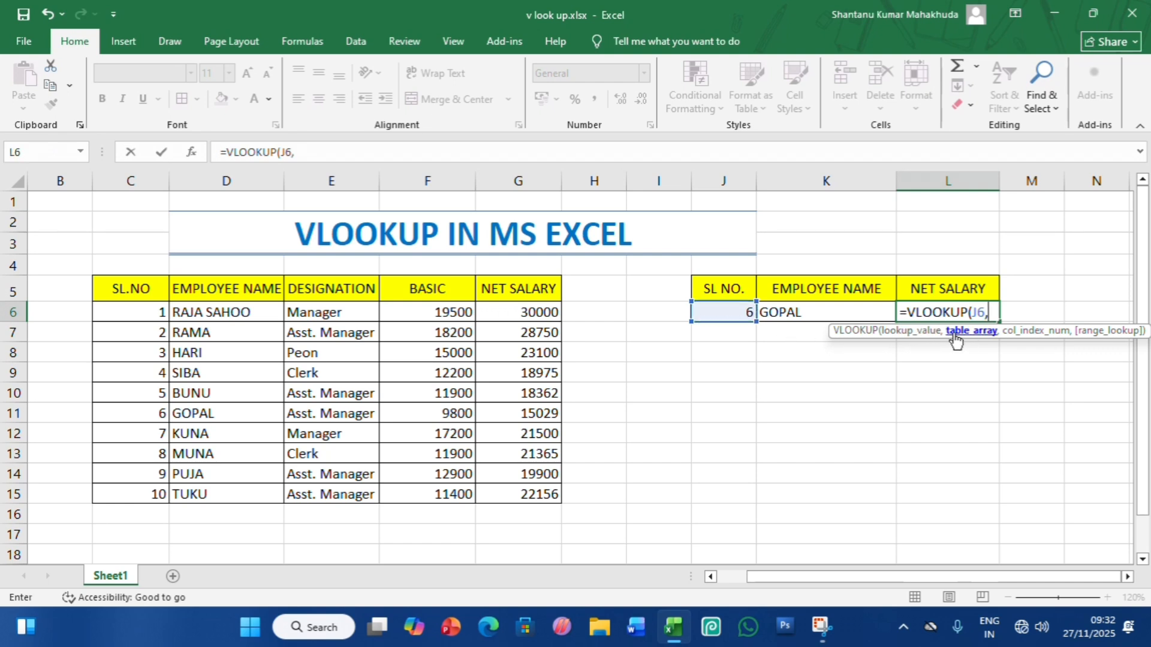
{"action": "left_click_drag", "start_coordinate": [123, 286], "coordinate": [513, 501]}
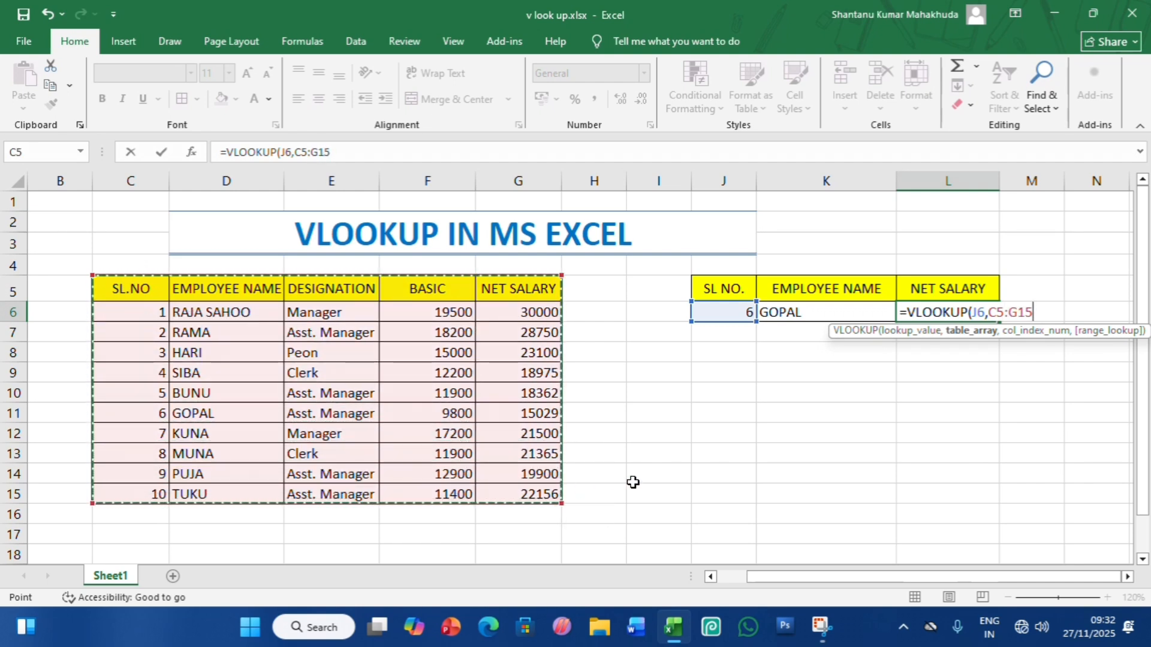
{"action": "type", "text": ","}
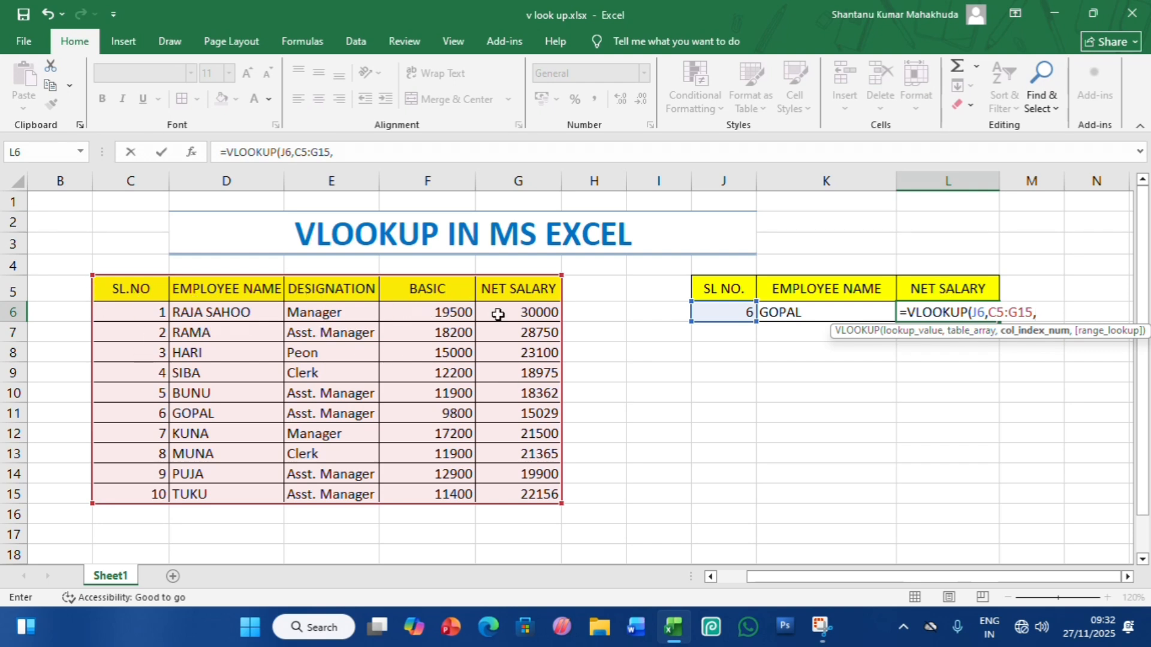
{"action": "type", "text": "5,"}
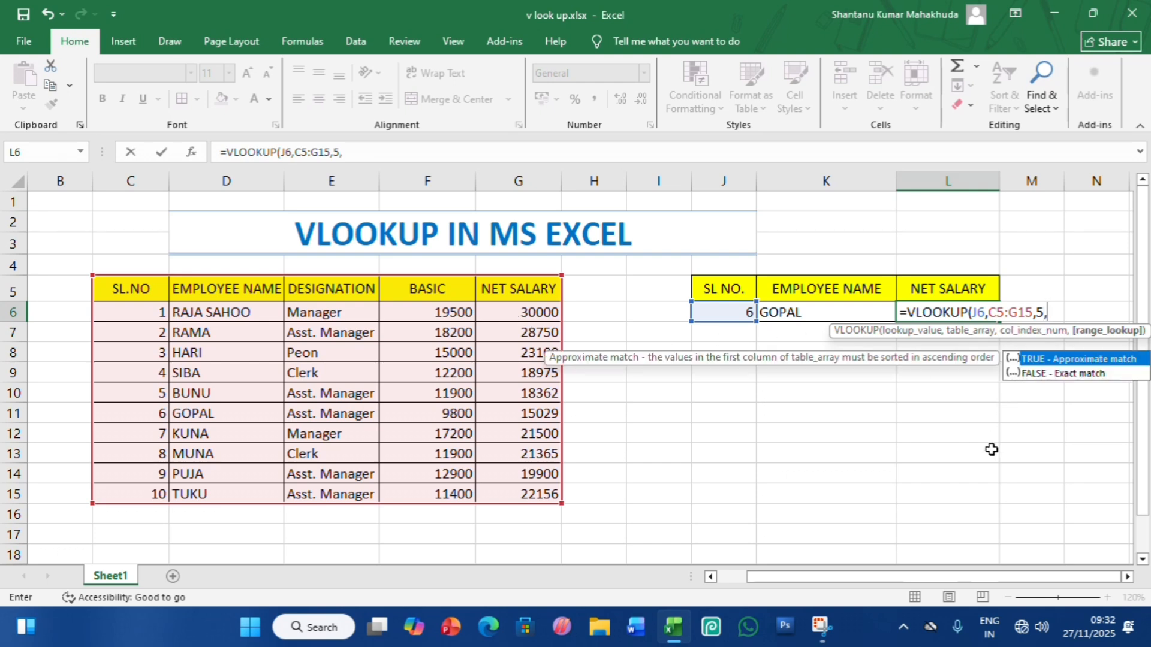
{"action": "type", "text": "0)"}
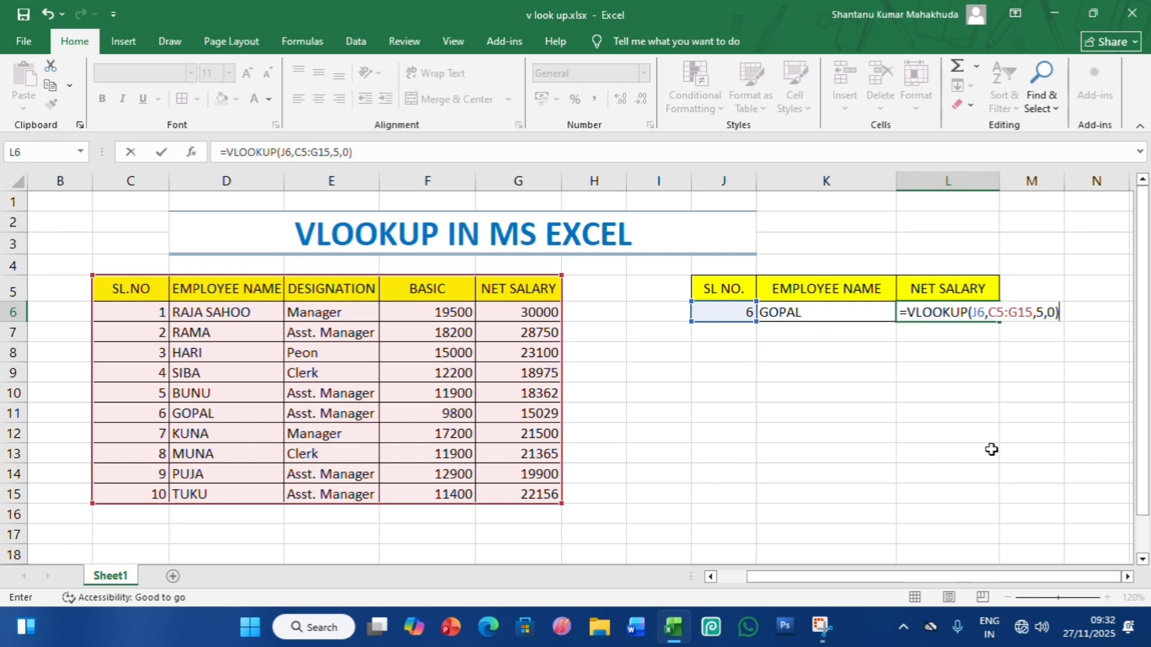
{"action": "key", "text": "Return"}
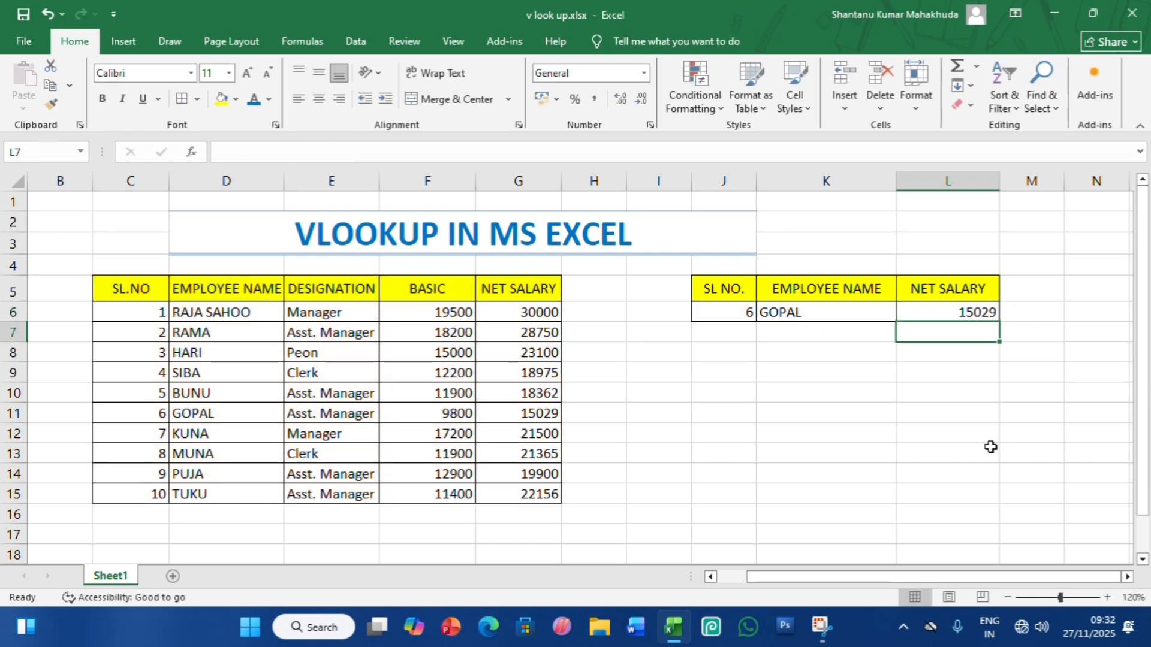
{"action": "left_click", "coordinate": [973, 317]}
{"action": "left_click", "coordinate": [959, 358]}
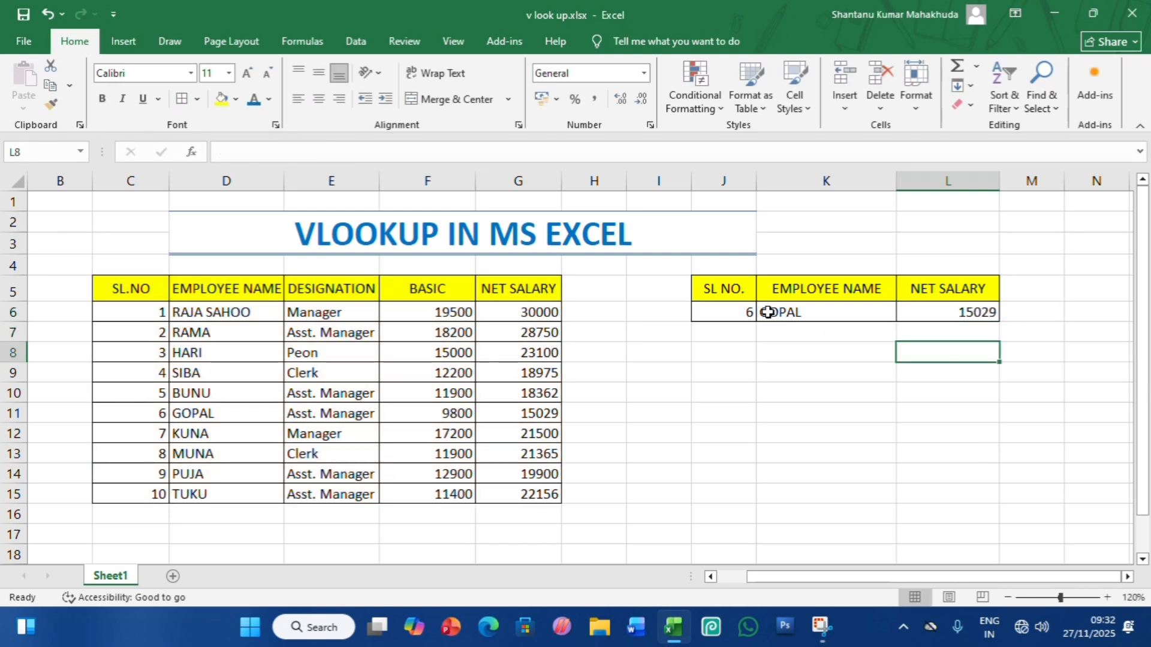
{"action": "left_click", "coordinate": [165, 415]}
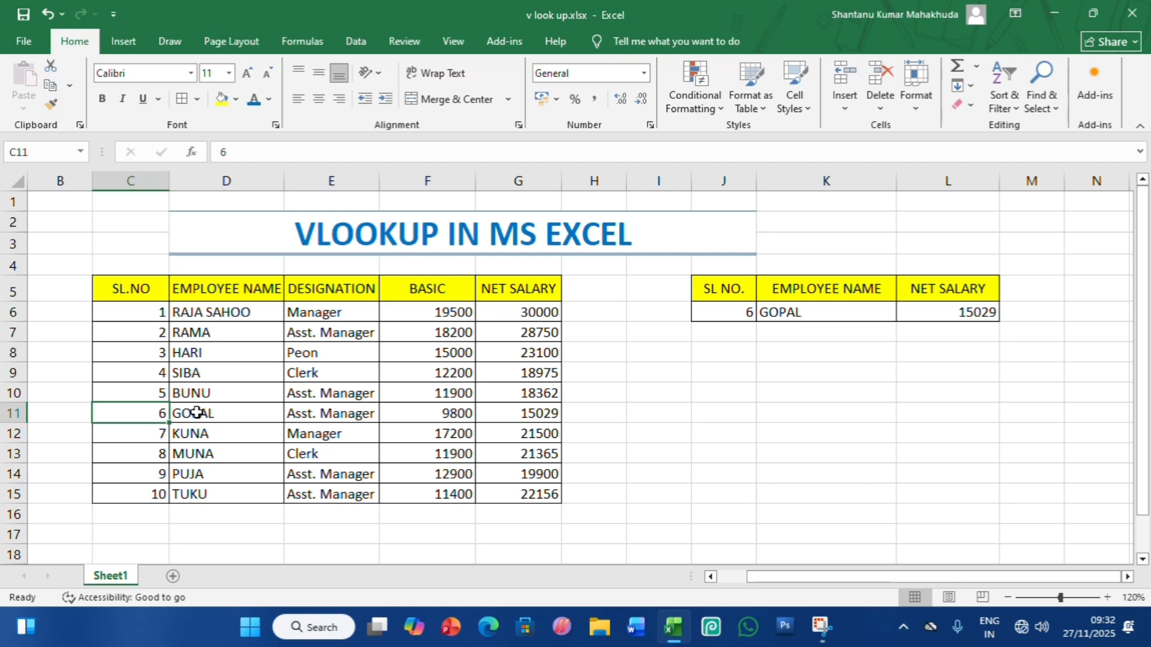
{"action": "left_click", "coordinate": [521, 414]}
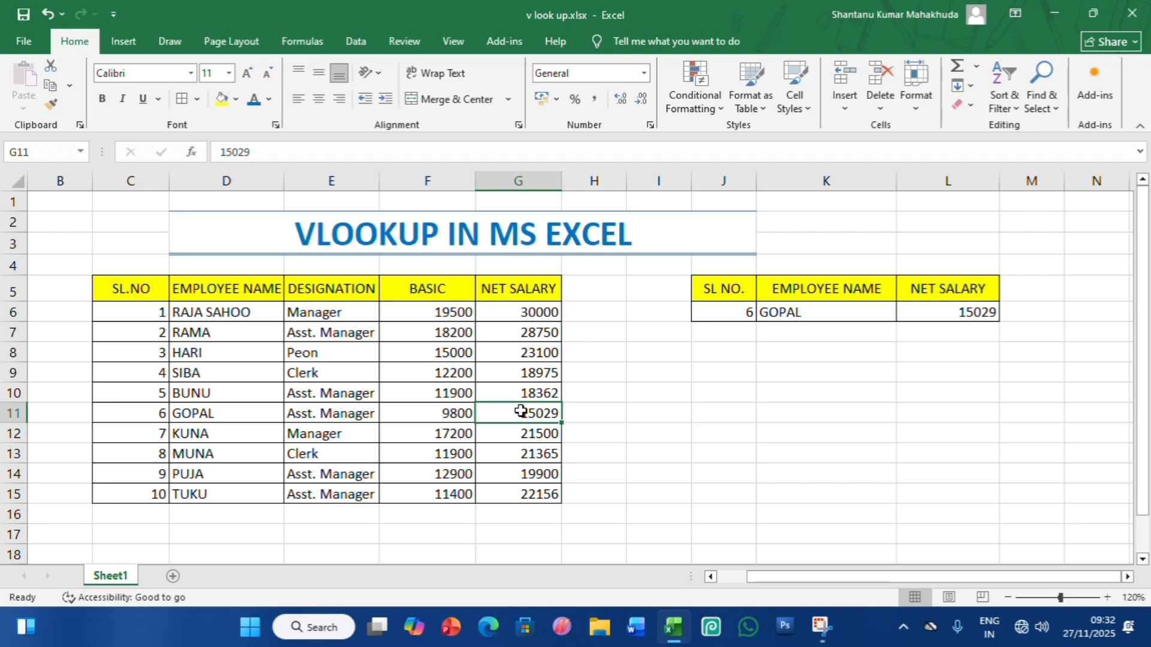
Step: Test both lookup formulas by entering serial number 10 in J6 and replacing it with 4
{"action": "left_click", "coordinate": [728, 308]}
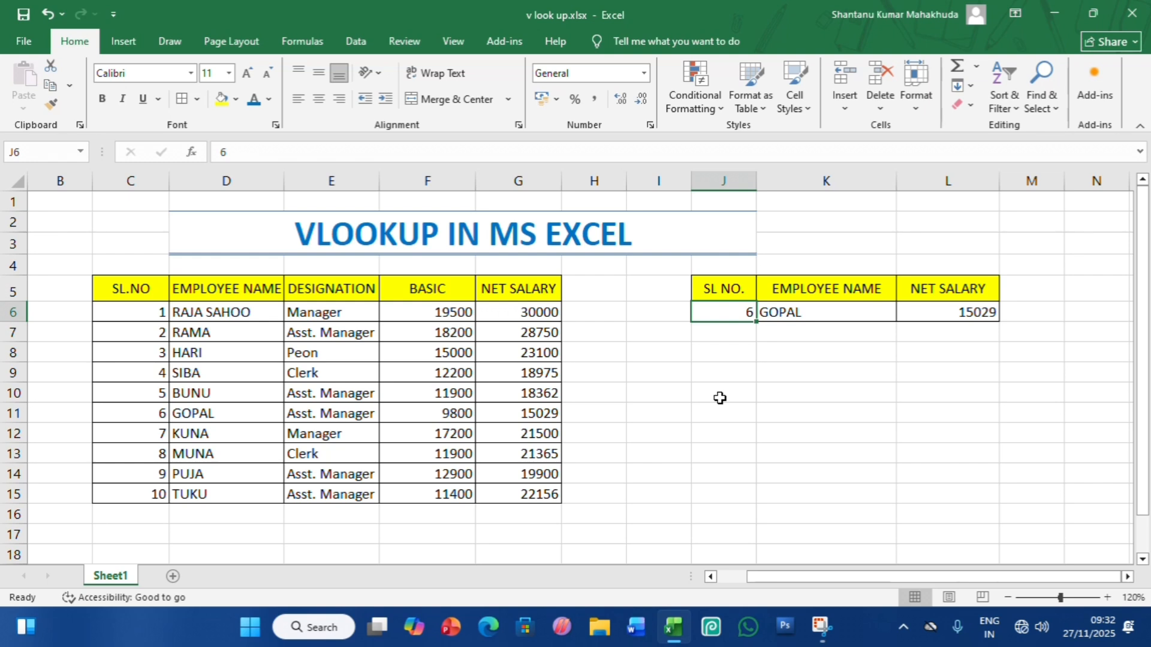
{"action": "type", "text": "10"}
{"action": "key", "text": "Return"}
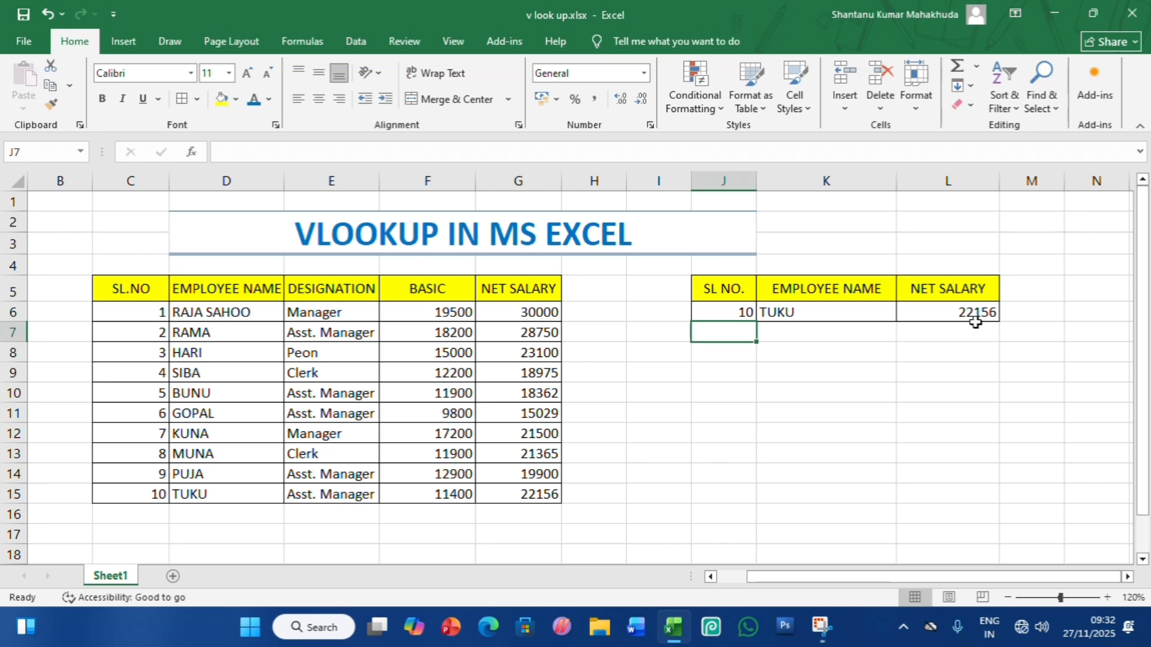
{"action": "left_click", "coordinate": [725, 312]}
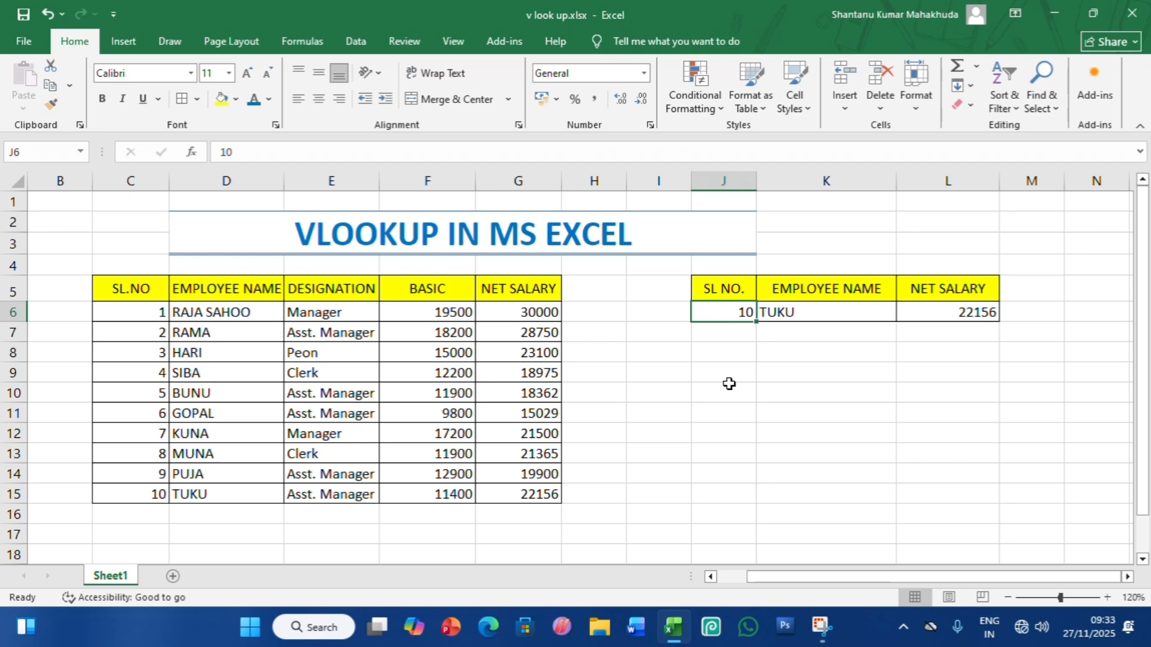
{"action": "type", "text": "4"}
{"action": "key", "text": "Return"}
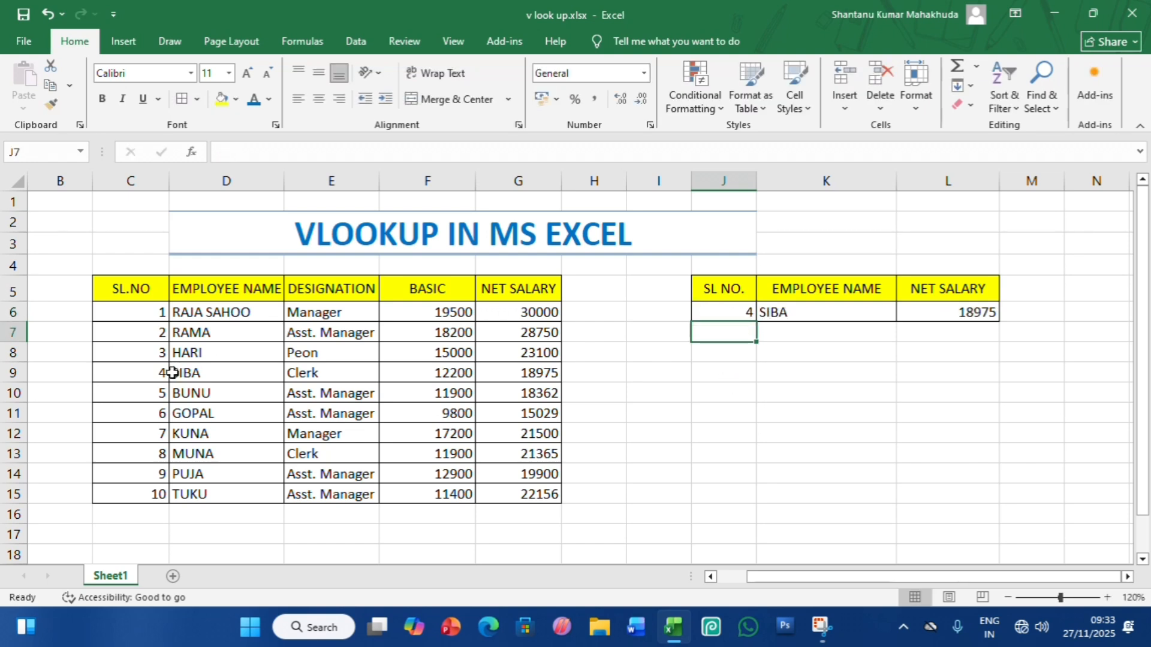
{"action": "left_click", "coordinate": [666, 389]}
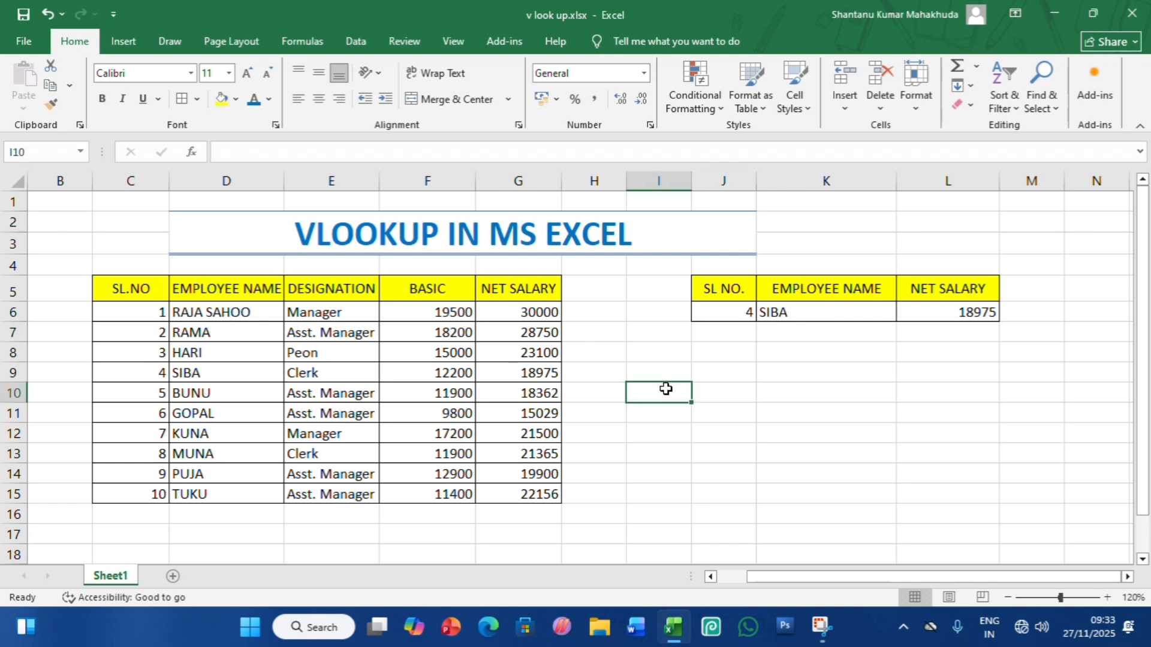